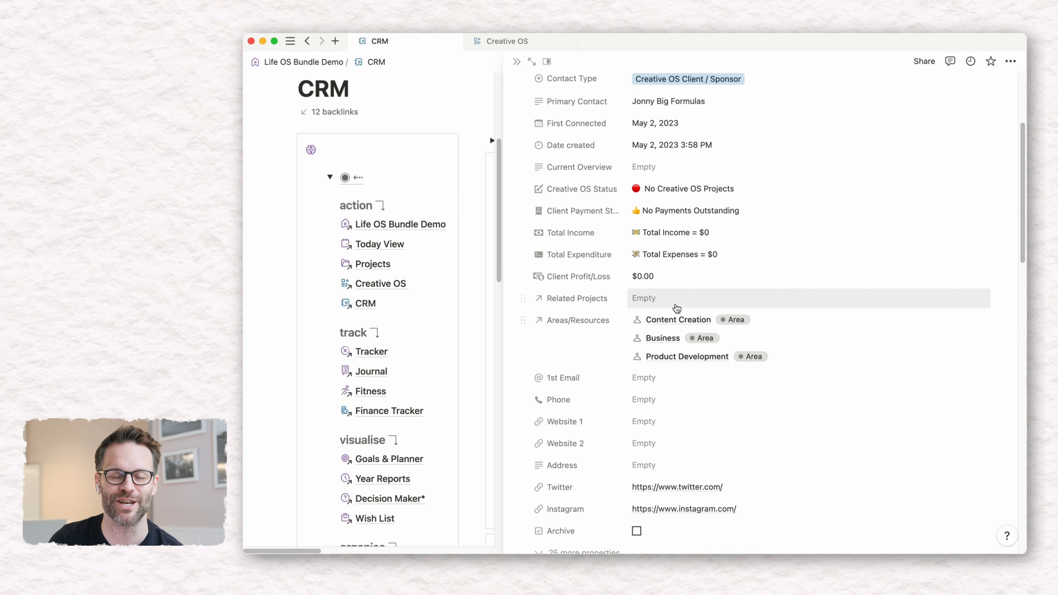
click(665, 297)
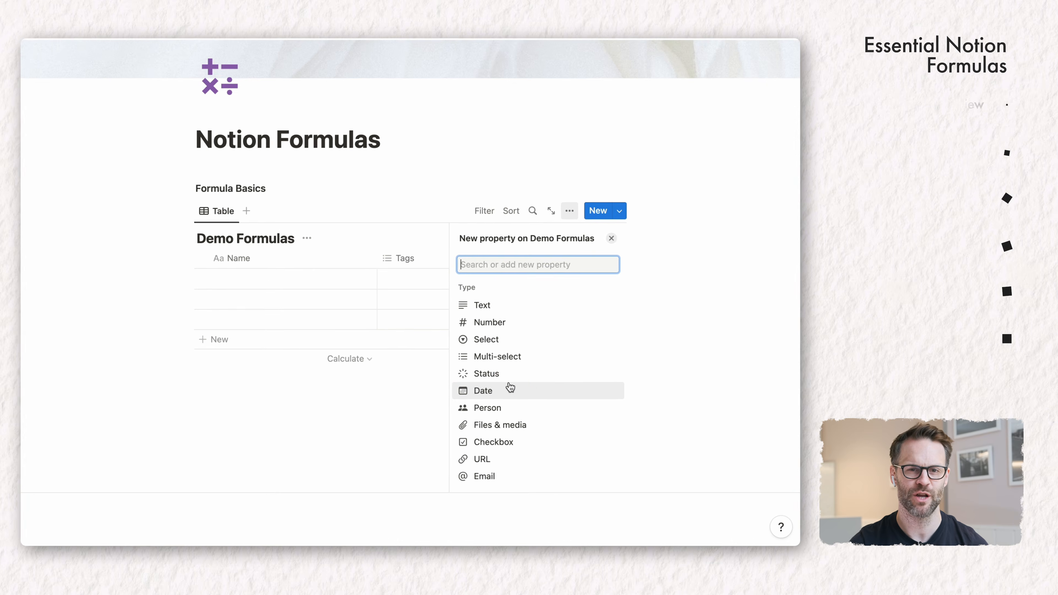
- Add a formula property named "Balance E.g." to the Demo Formulas database
scroll(511, 389, down, 2)
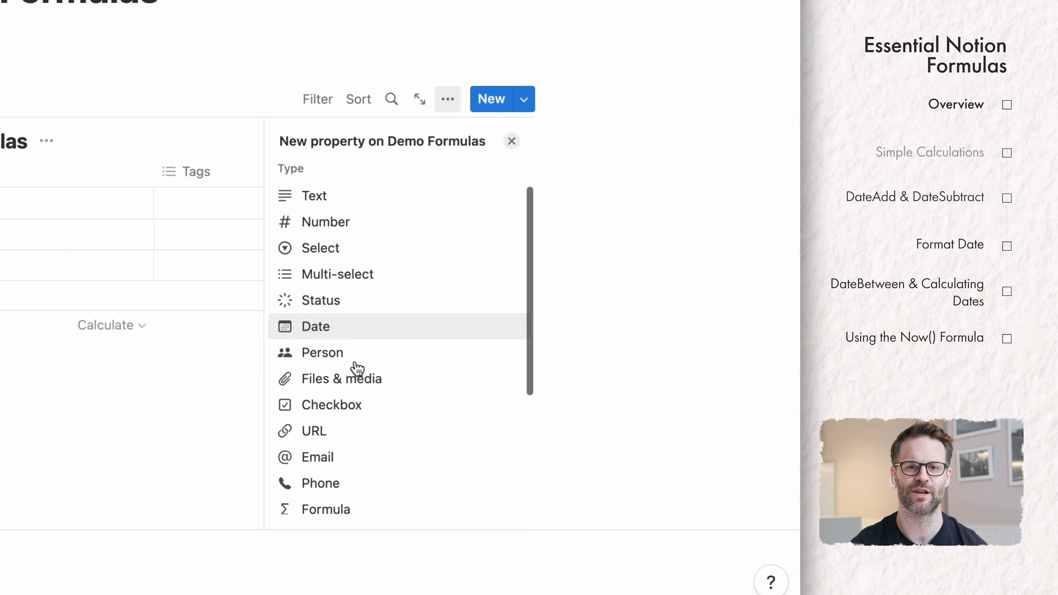
scroll(358, 368, down, 4)
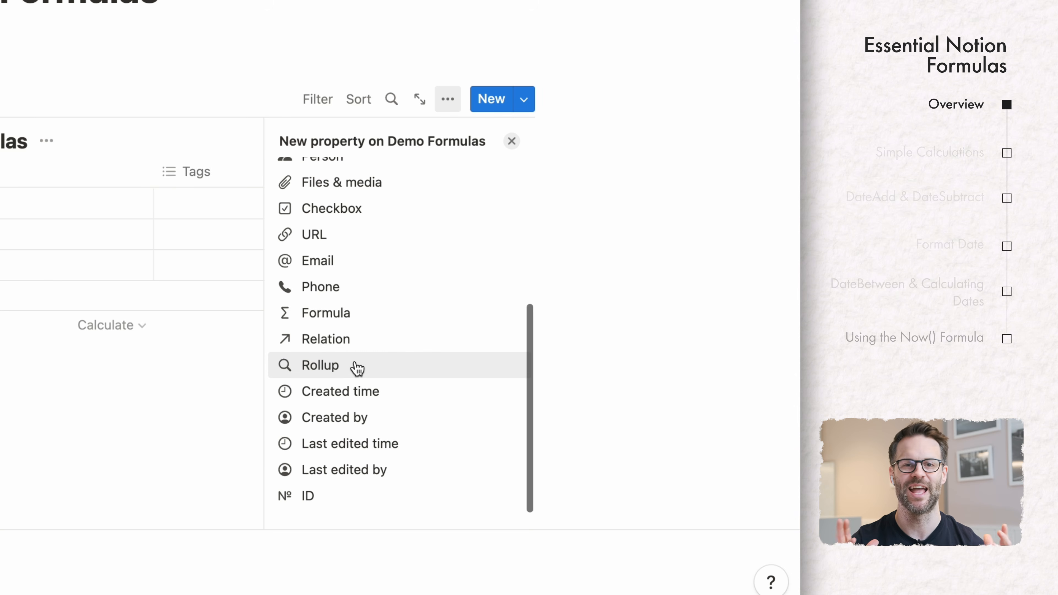
click(345, 319)
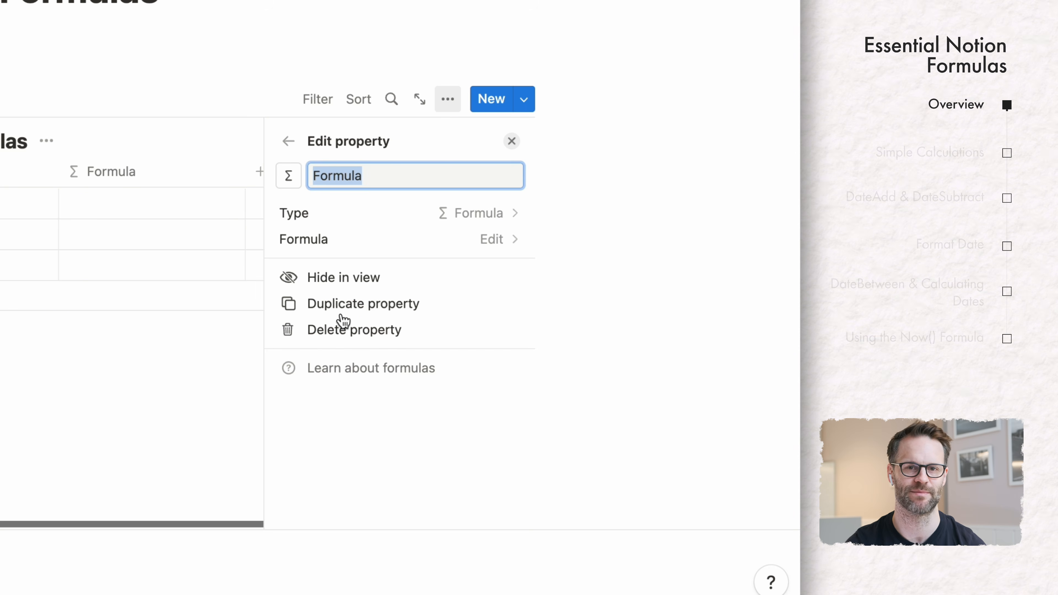
text(Balance E.g.)
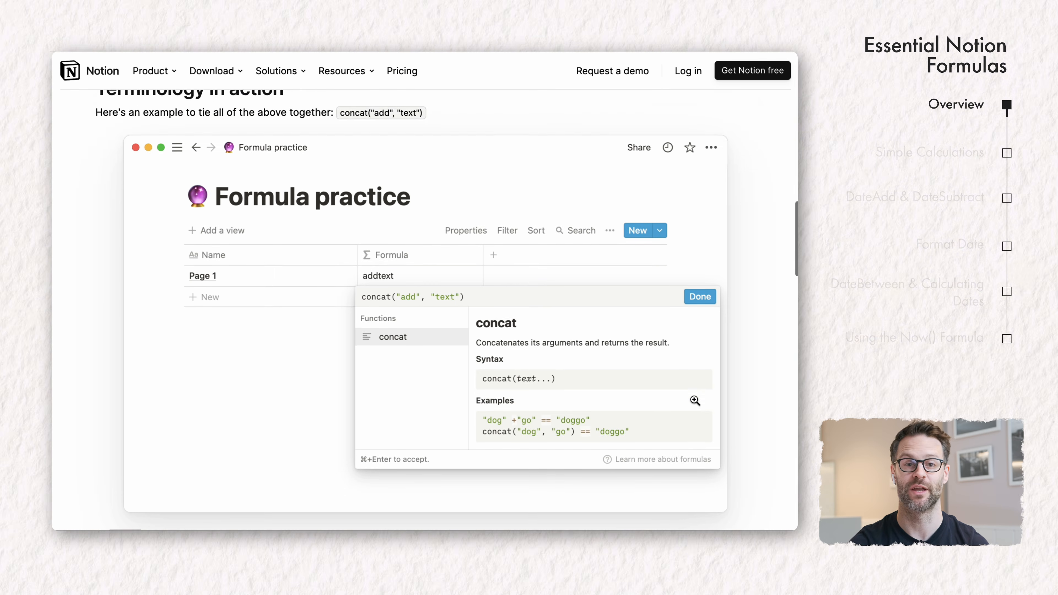
- Read the Notion help guide's concat example and its section on writing a formula
scroll(695, 401, down, 2)
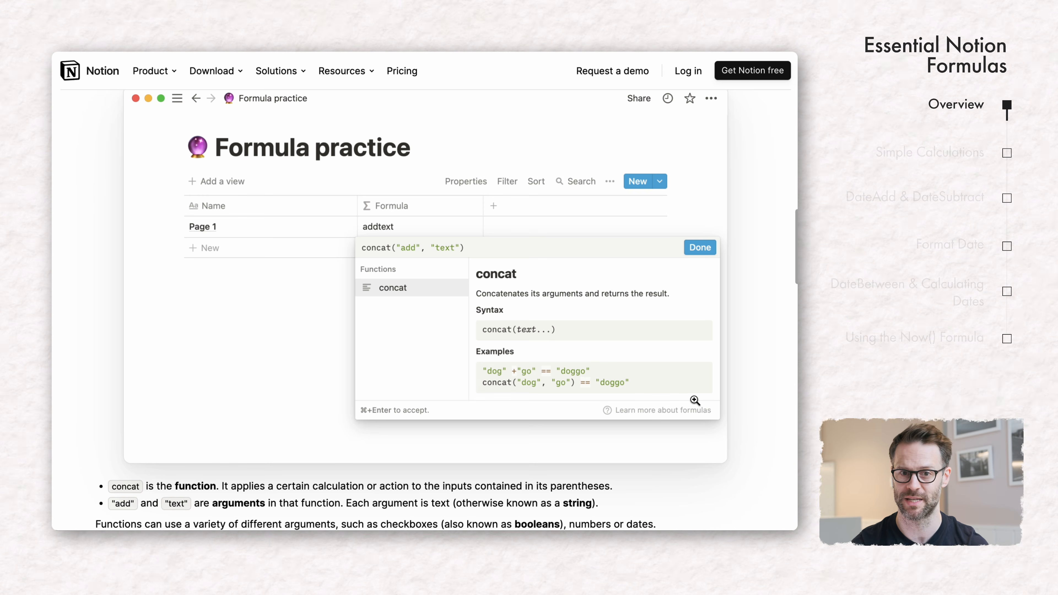
scroll(694, 400, down, 7)
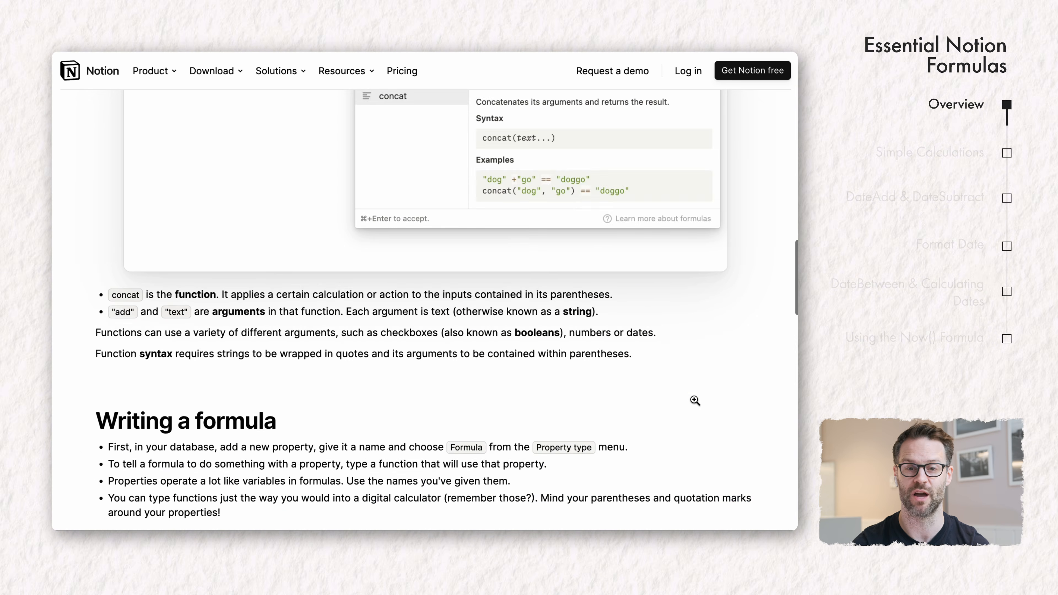
scroll(694, 403, down, 10)
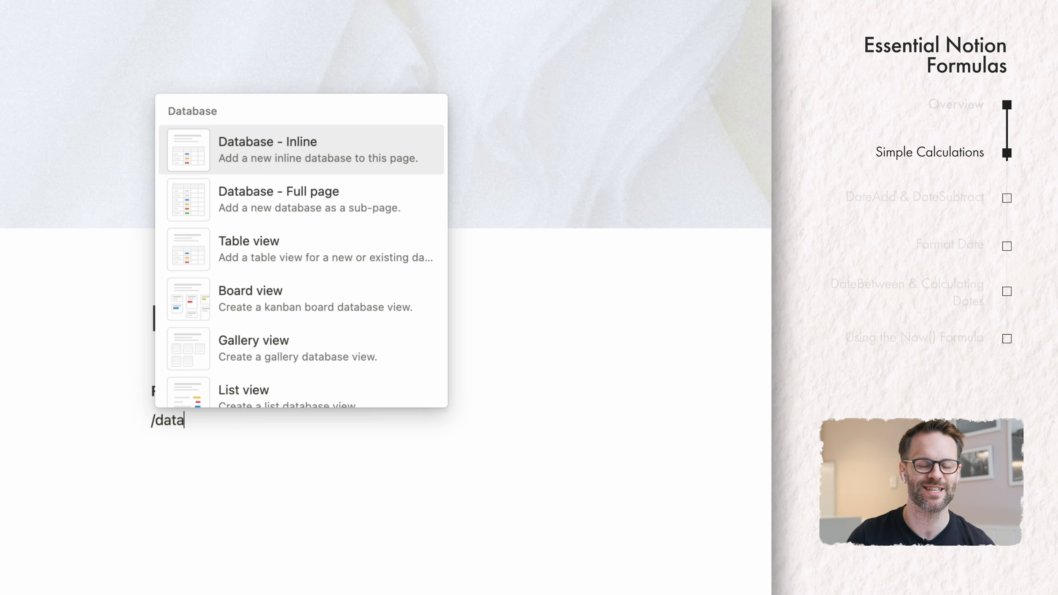
- Insert a new inline database under the Formula Basics heading
key(Down)
key(Down)
key(Down)
key(Down)
key(Down)
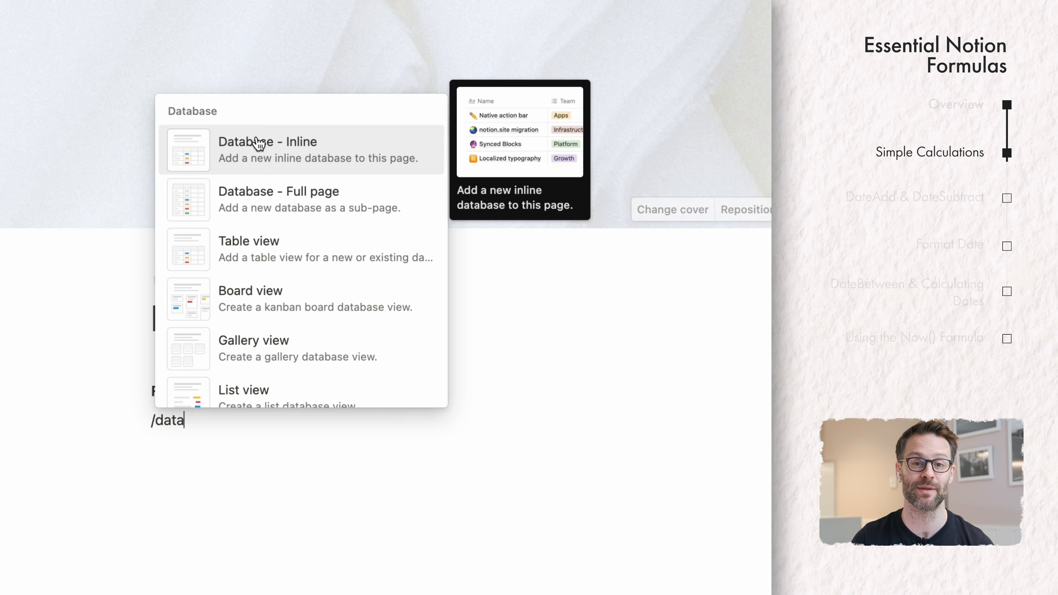
click(249, 149)
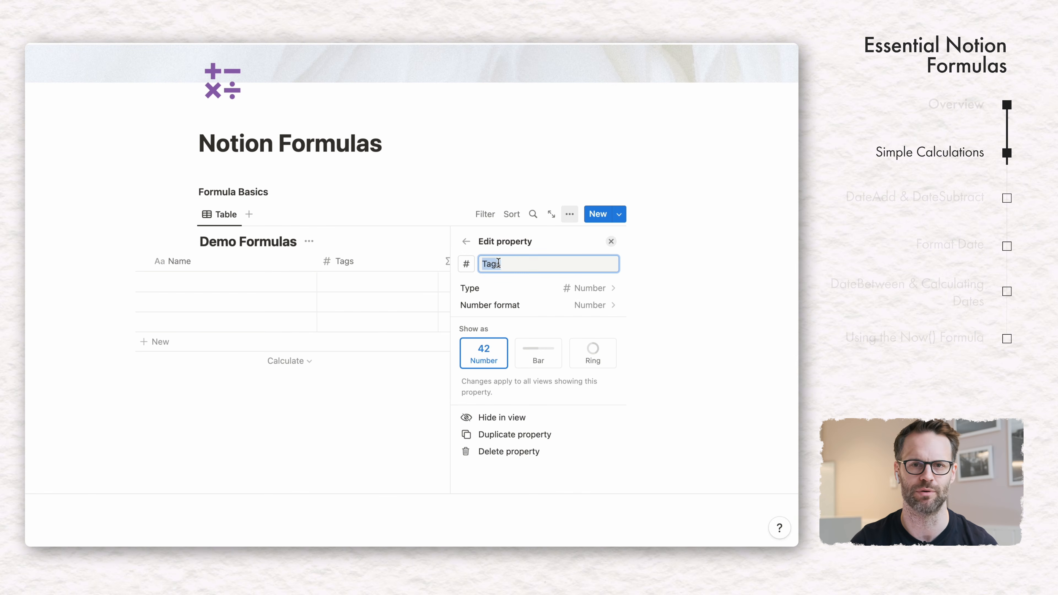
- Create a new Formula property in Demo Formulas and name it "Balance E.g."
click(406, 232)
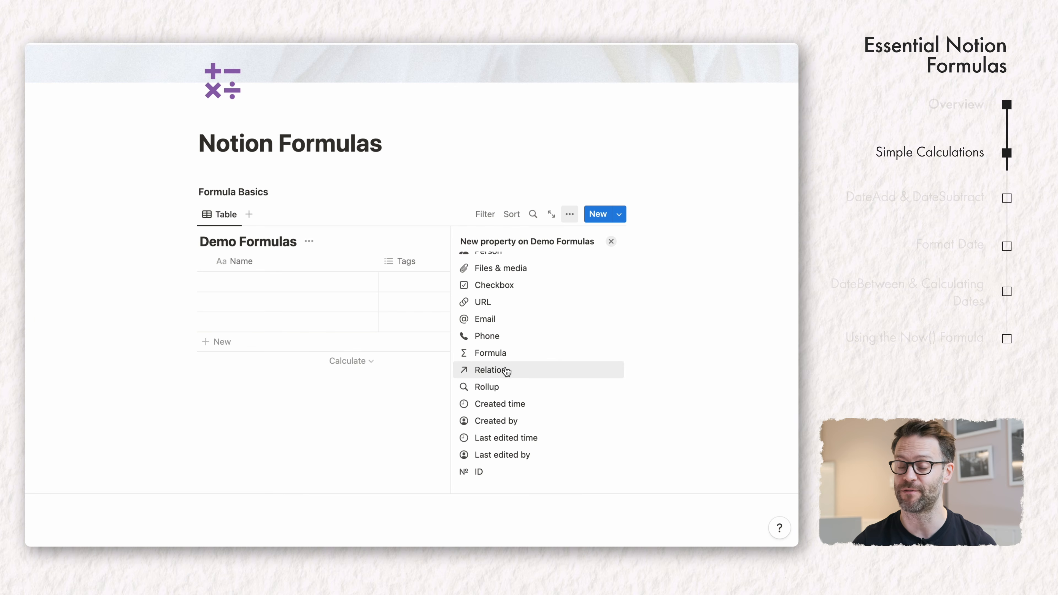
click(501, 354)
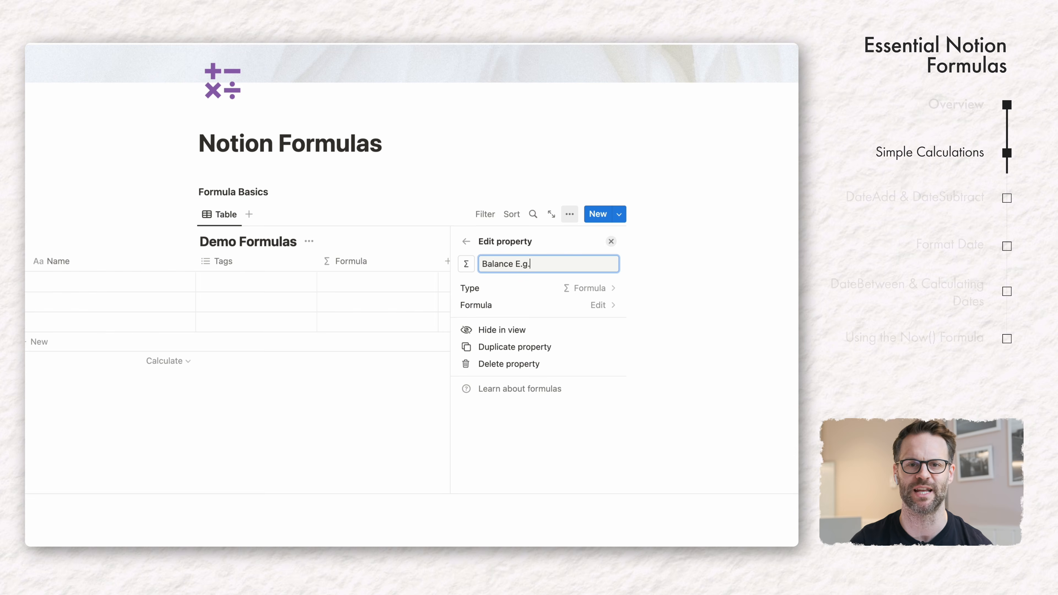
click(539, 199)
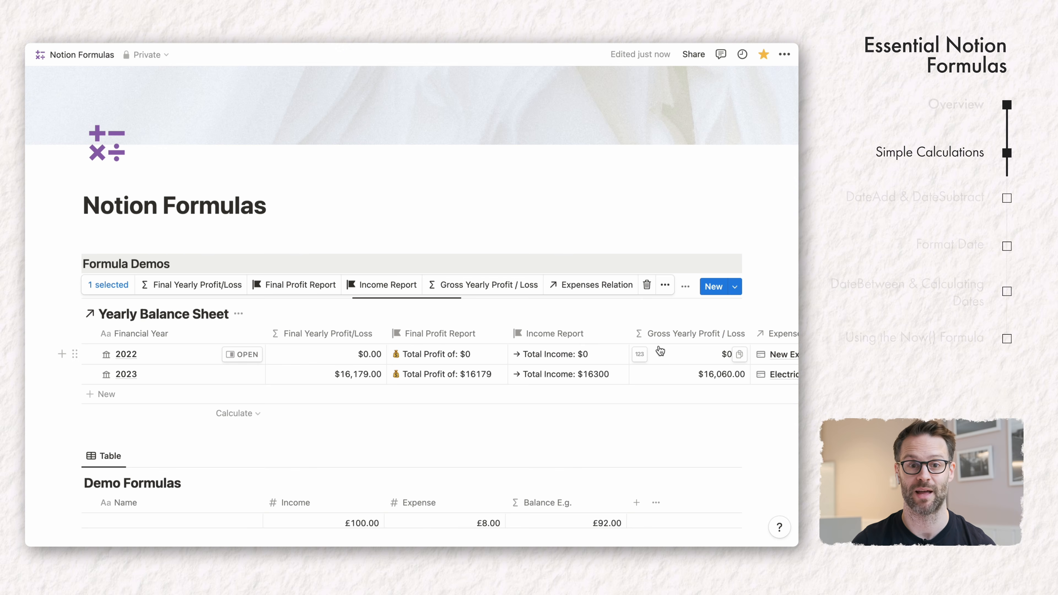
- Set the Balance E.g. formula to prop("Income") - prop("Expense") and accept it
click(682, 377)
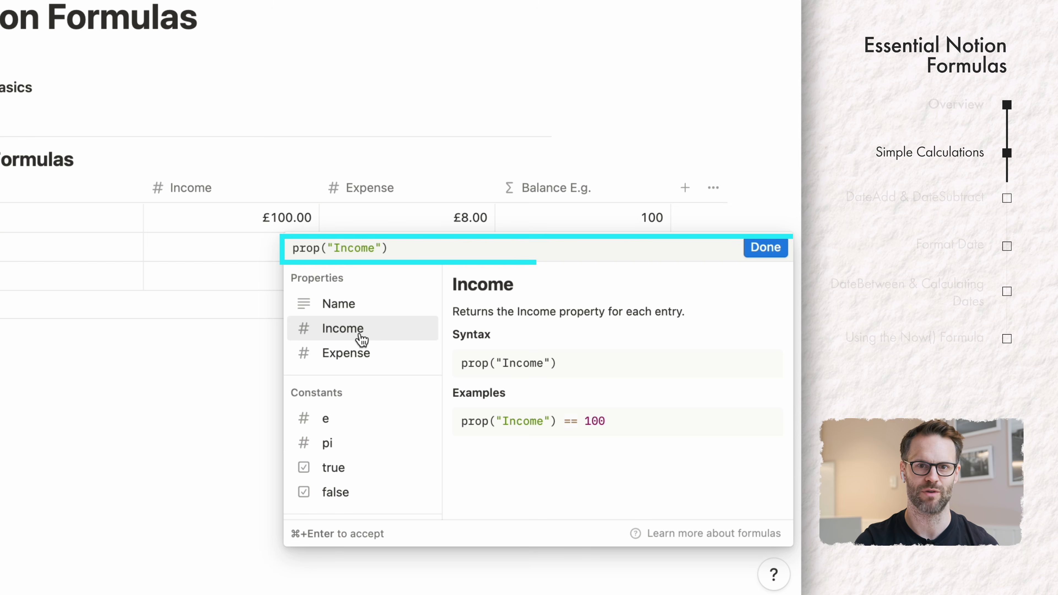
text(- prop("Expense)
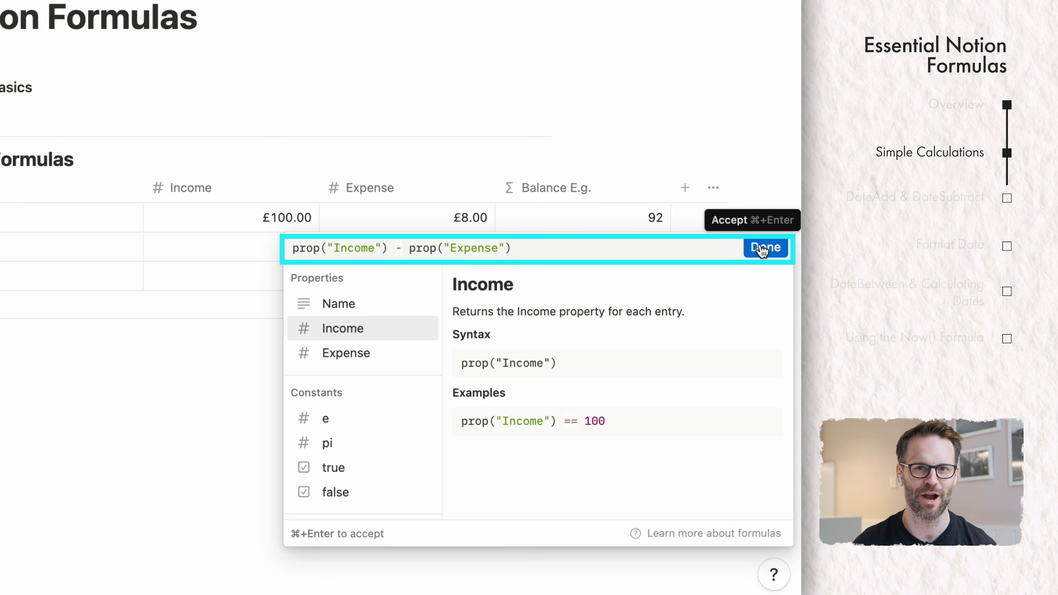
click(763, 249)
click(558, 217)
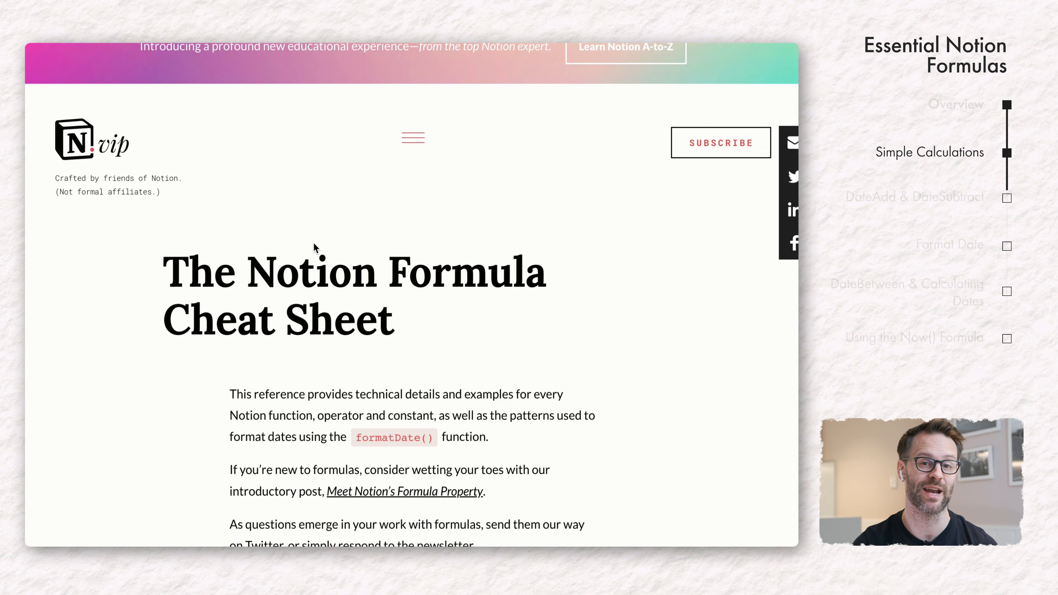
- Browse the Notion Formula Cheat Sheet page down to its Functions section
scroll(314, 241, down, 15)
scroll(314, 243, down, 7)
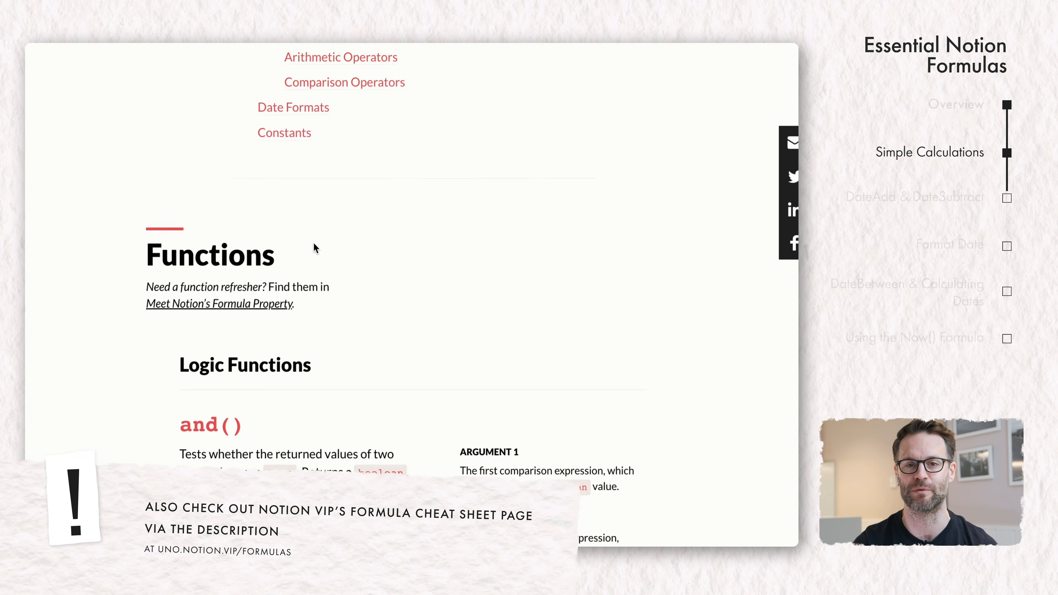
scroll(314, 247, up, 1)
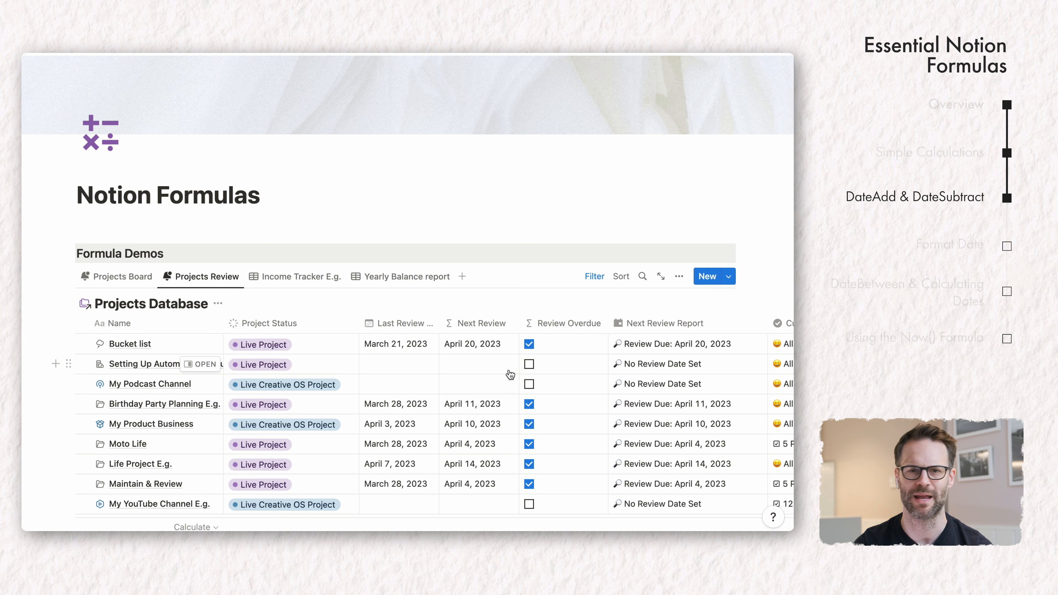
- Examine the Next Review formula in the Projects Database and the dateAdd syntax examples
click(492, 354)
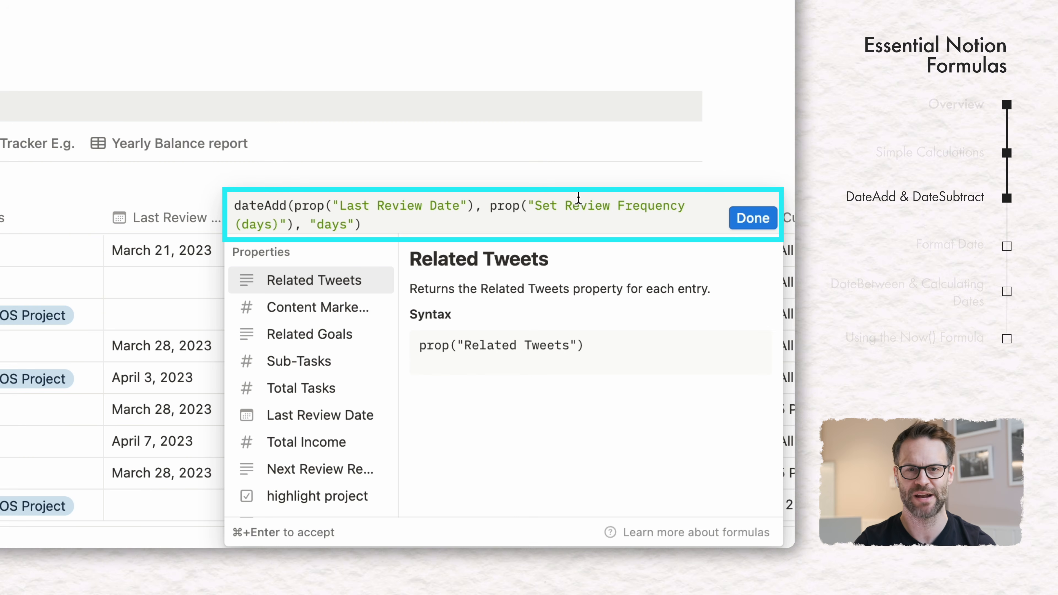
click(752, 218)
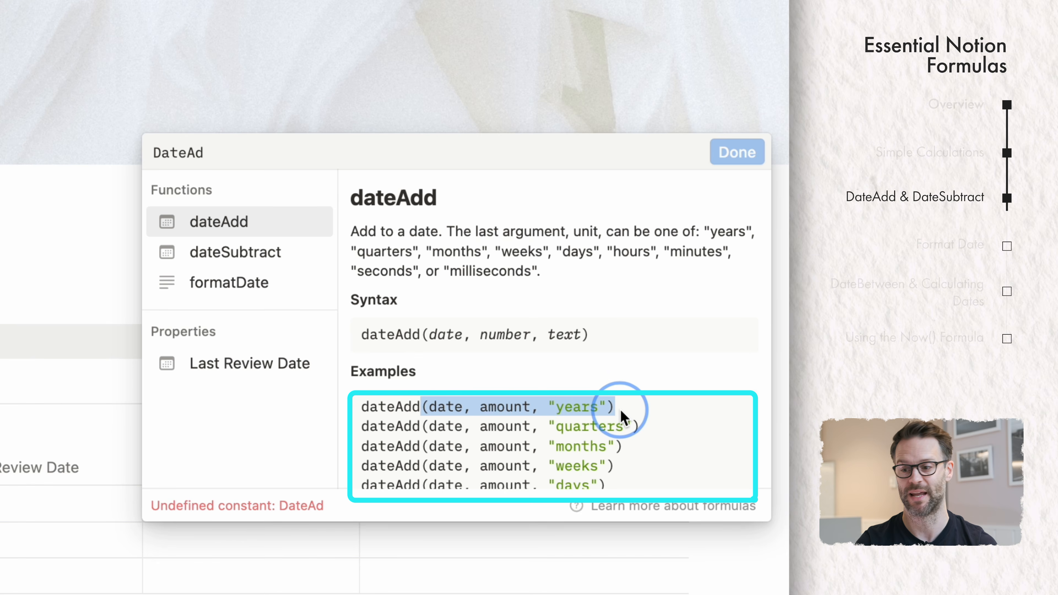
mouse_move(622, 416)
mouse_down()
mouse_move(617, 485)
mouse_move(631, 428)
mouse_up()
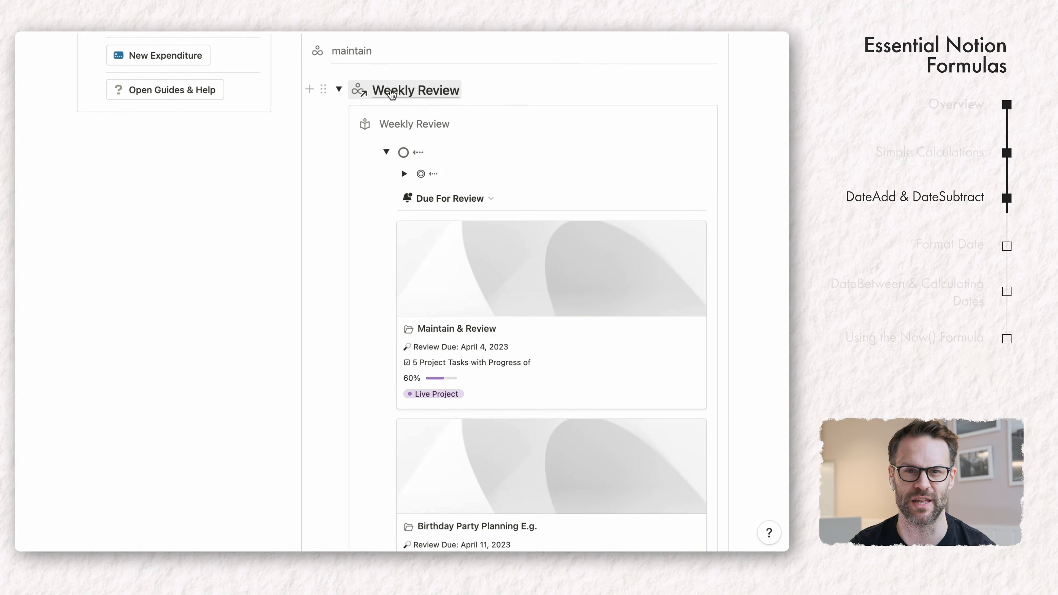
- Open the Weekly Review page and switch its project view from Due For Review to All Due Table View
click(413, 96)
scroll(392, 334, down, 5)
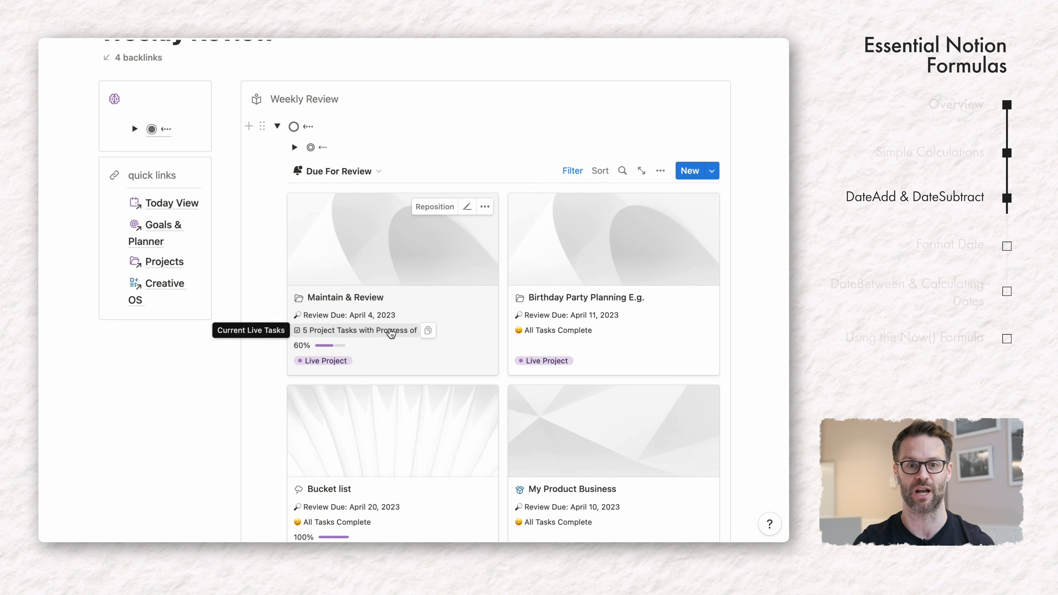
click(370, 179)
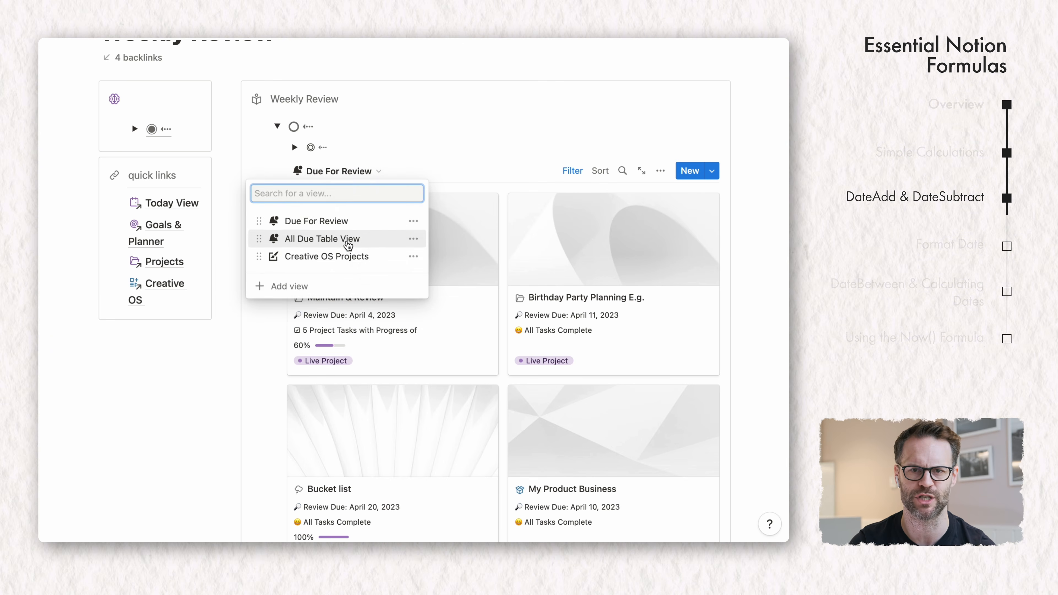
click(348, 240)
- Move the frequency column in Date Formulas between Last Review Date and DateAdd
click(563, 108)
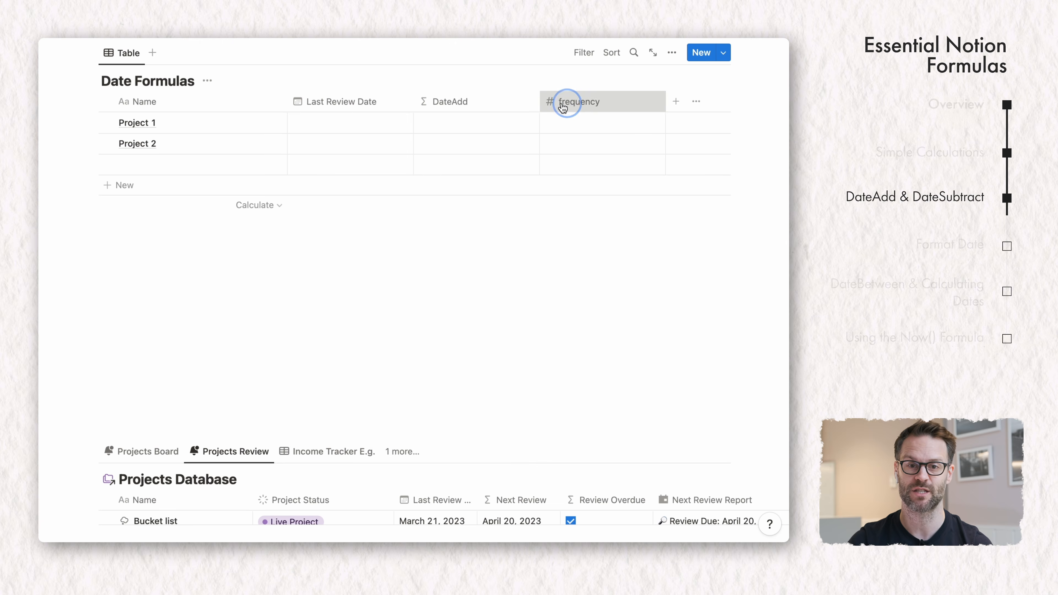
drag(563, 108, 448, 101)
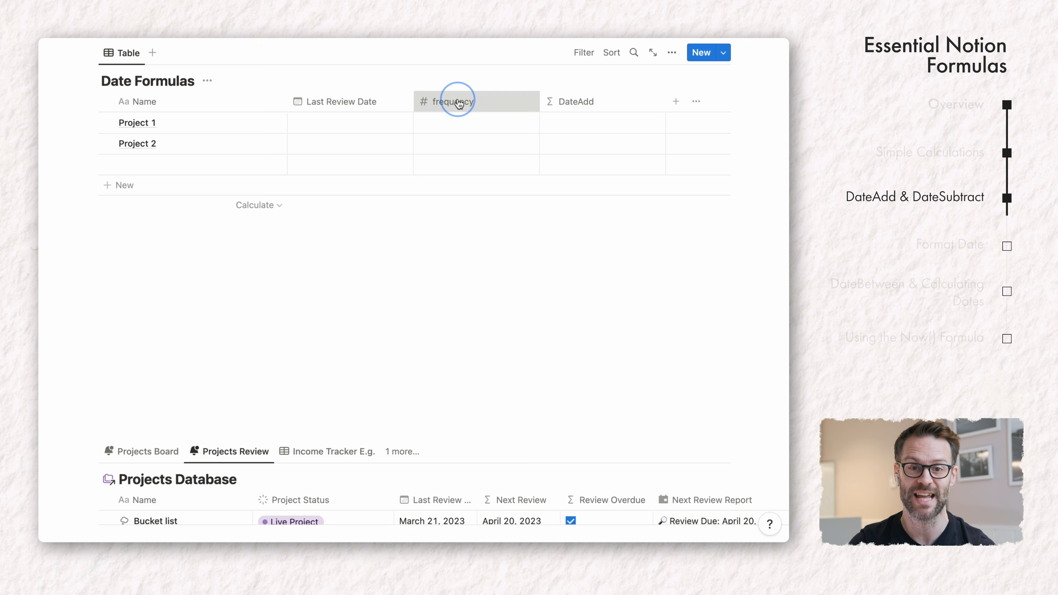
click(359, 128)
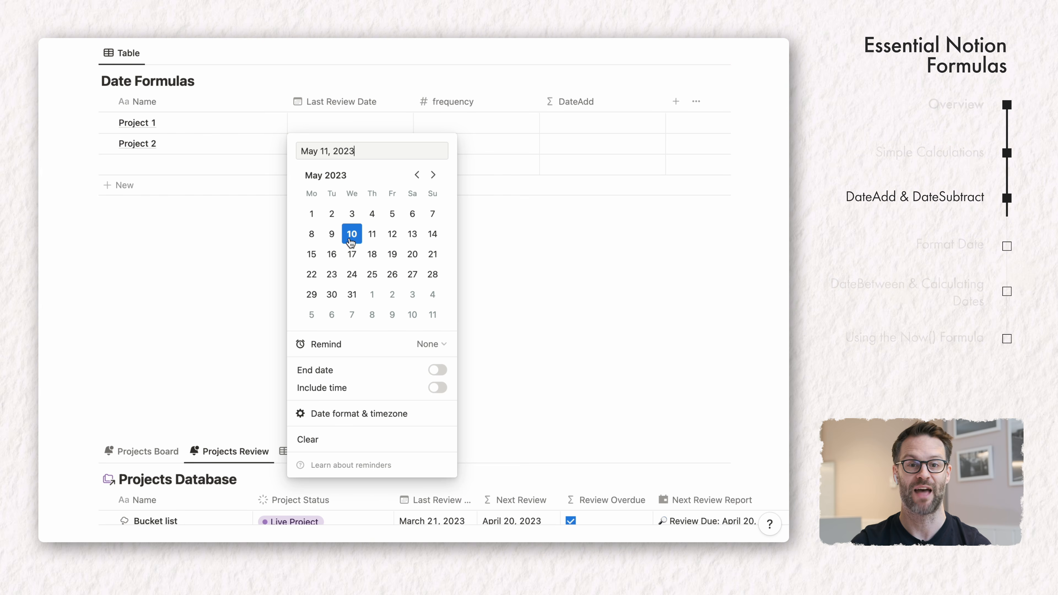
click(463, 123)
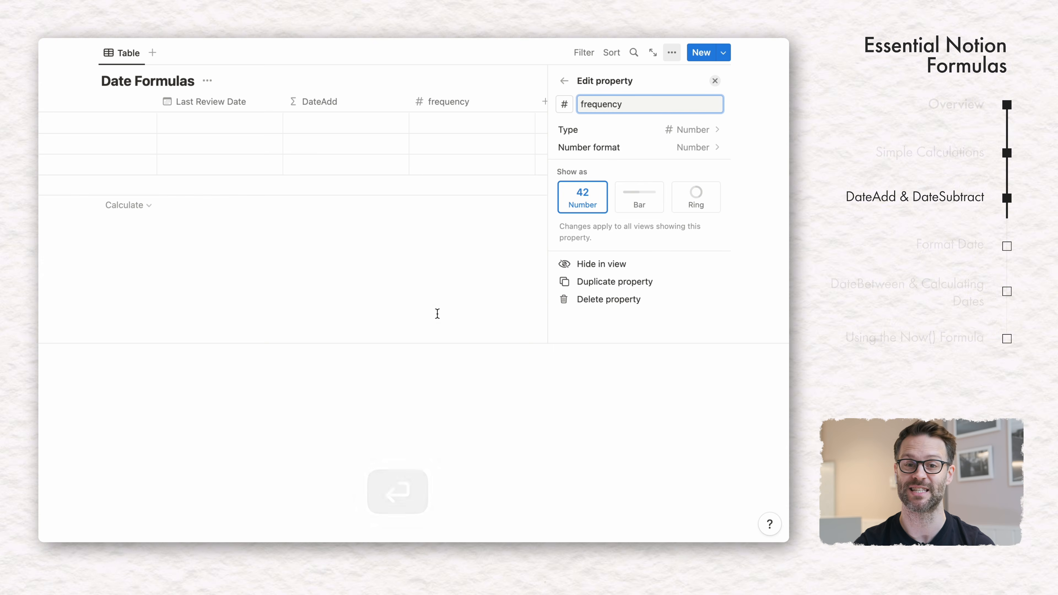
drag(572, 107, 412, 109)
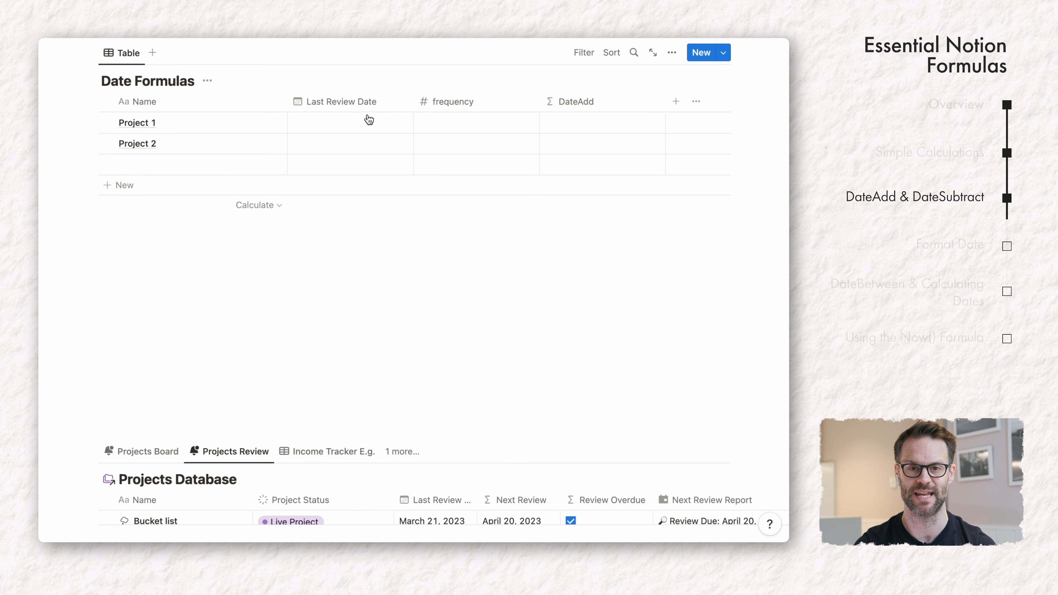
- Set Project 1's Last Review Date to May 10, 2023 and its frequency to 7
click(358, 125)
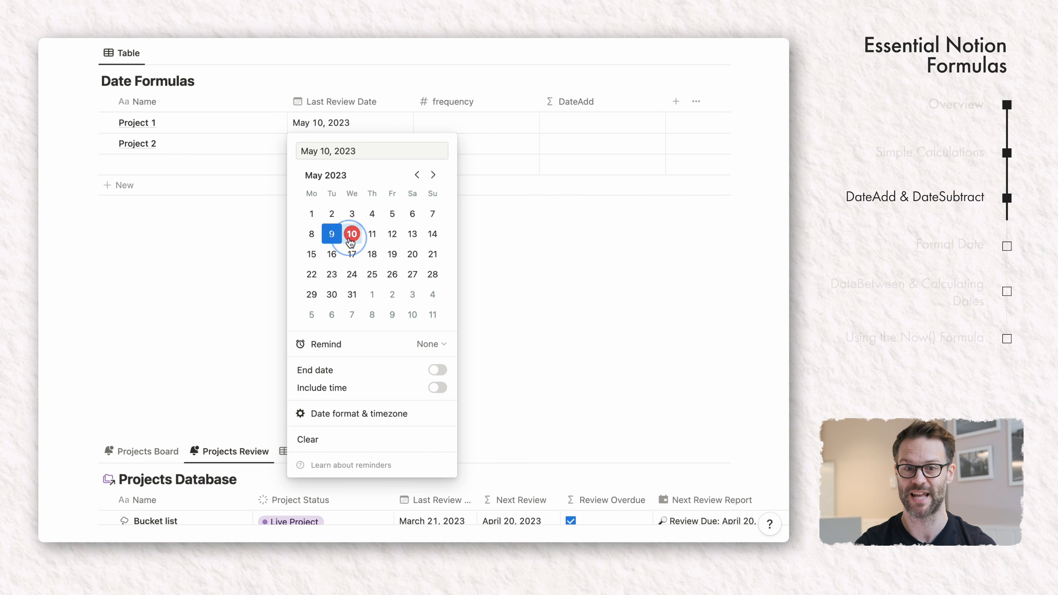
click(465, 126)
click(467, 123)
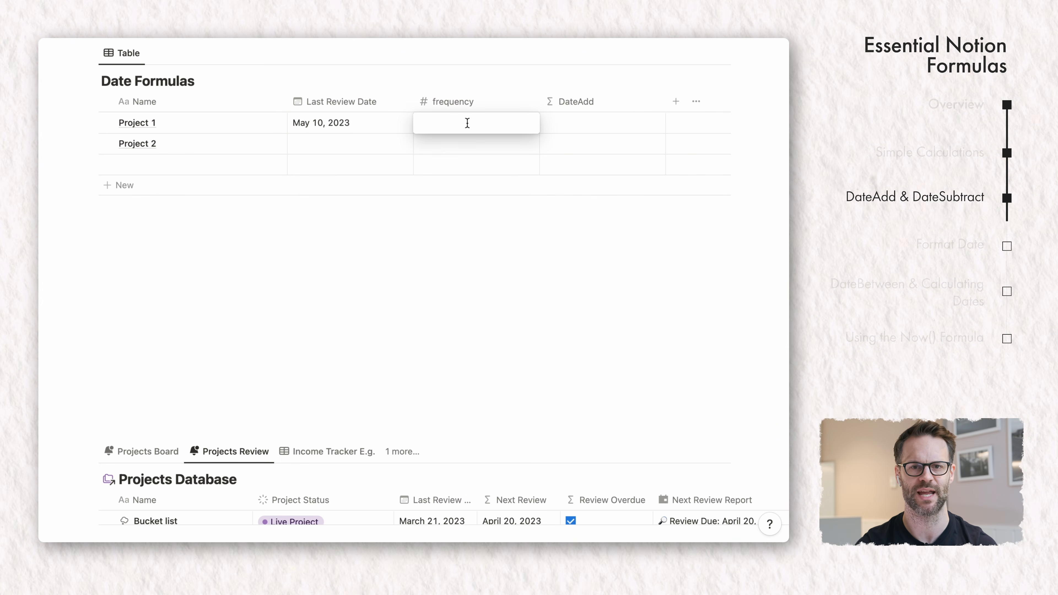
click(475, 286)
- Set the DateAdd formula to dateAdd(prop("Last Review Date"), prop("frequency"), "days") and accept it
click(589, 126)
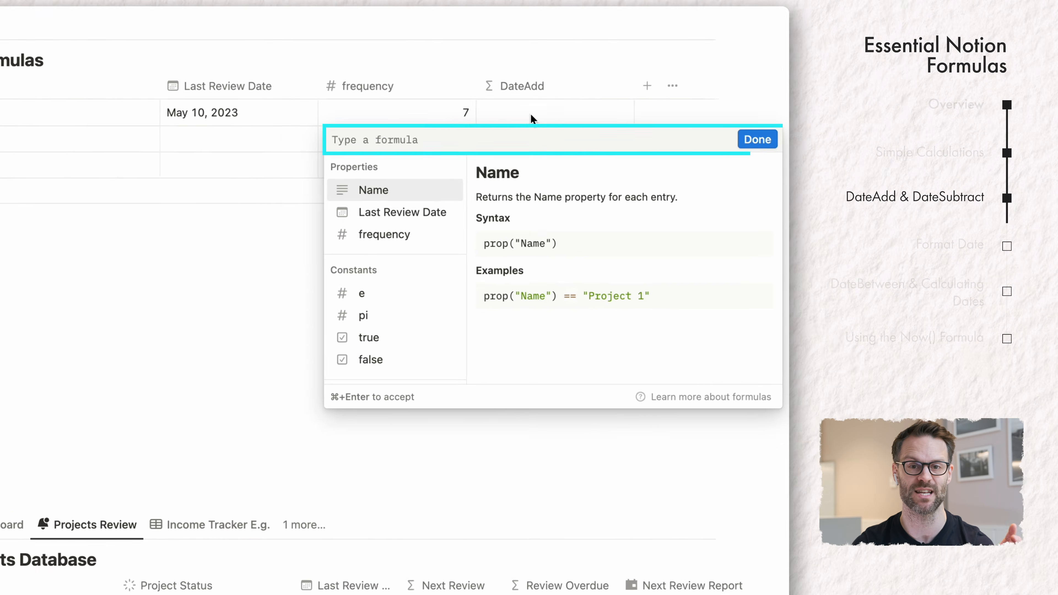
text(dateAdd()
click(479, 208)
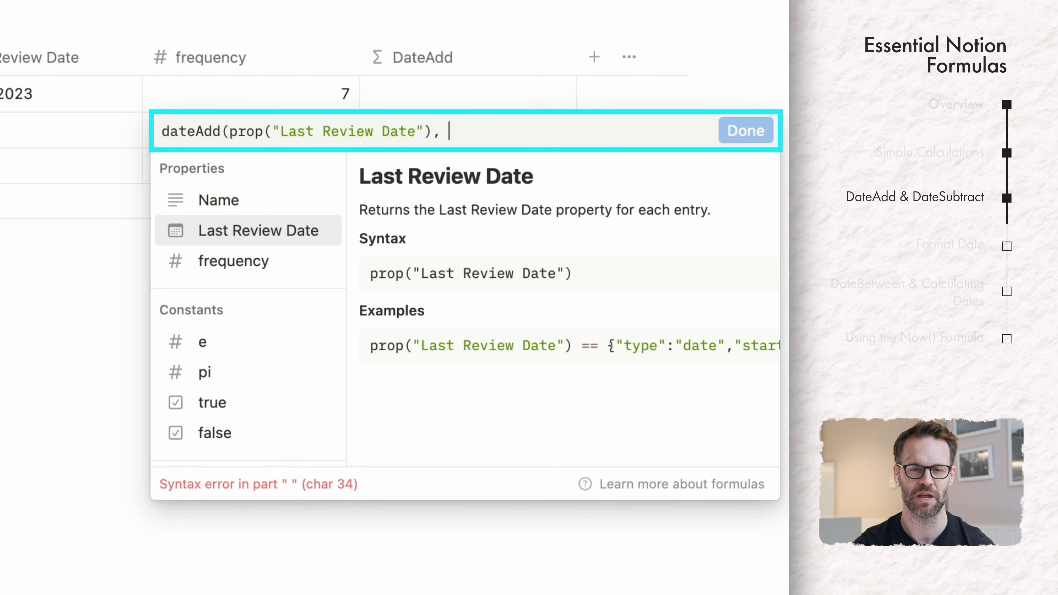
click(253, 262)
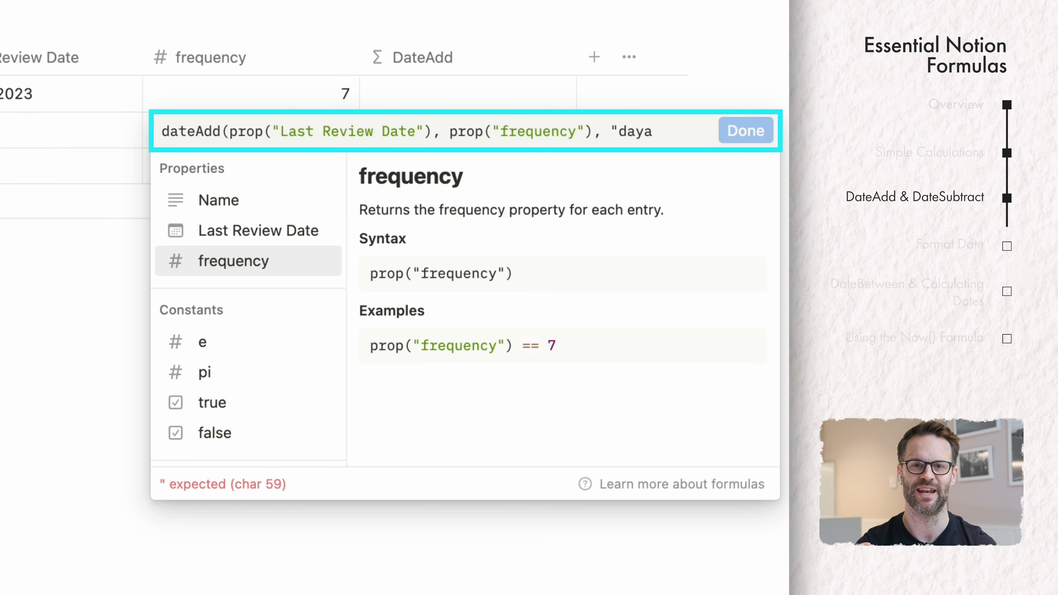
text(, "days"))
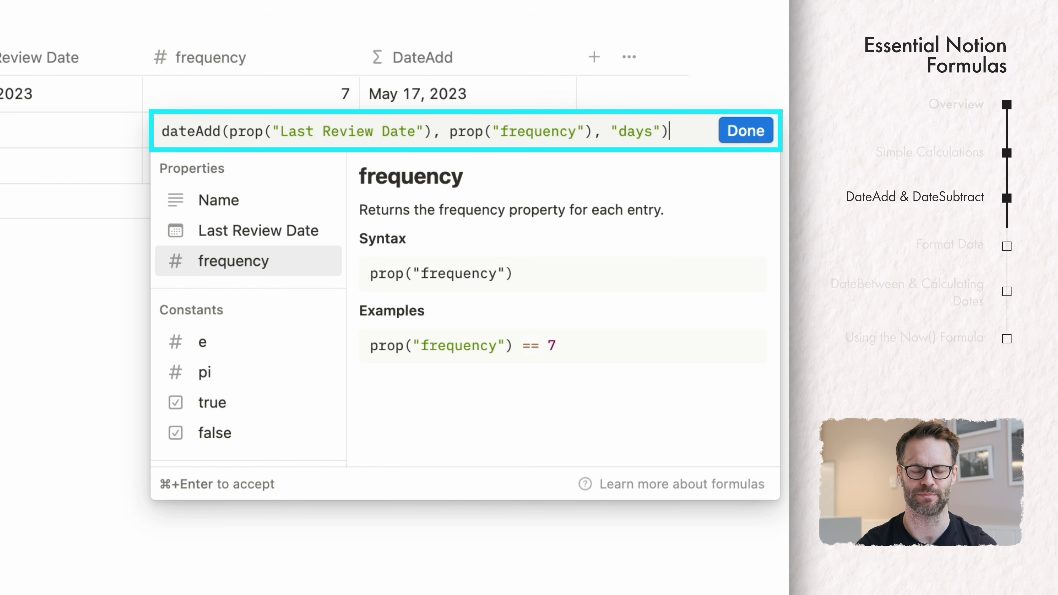
click(744, 132)
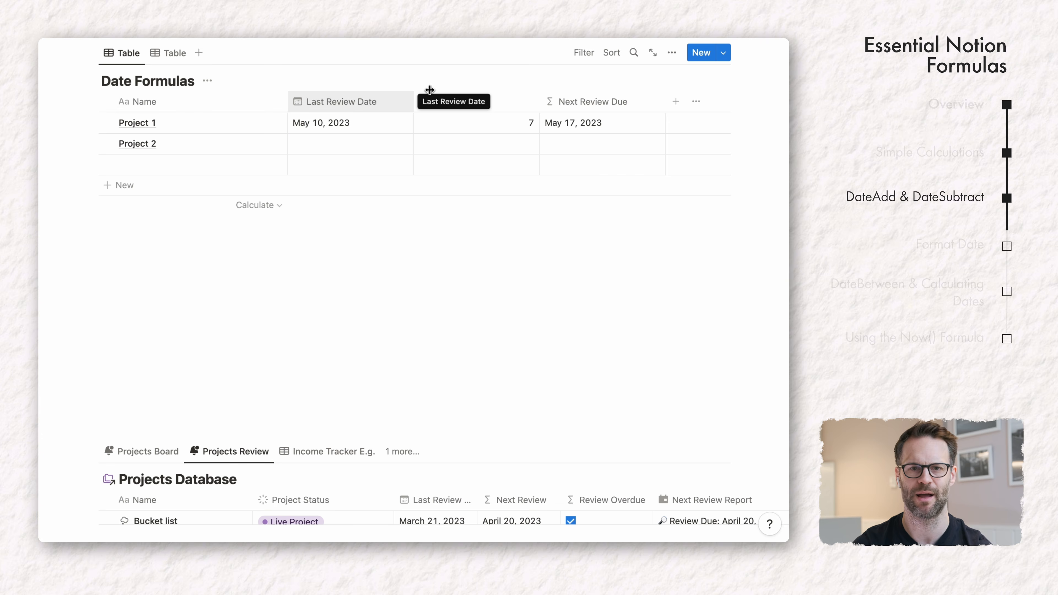
drag(429, 90, 431, 91)
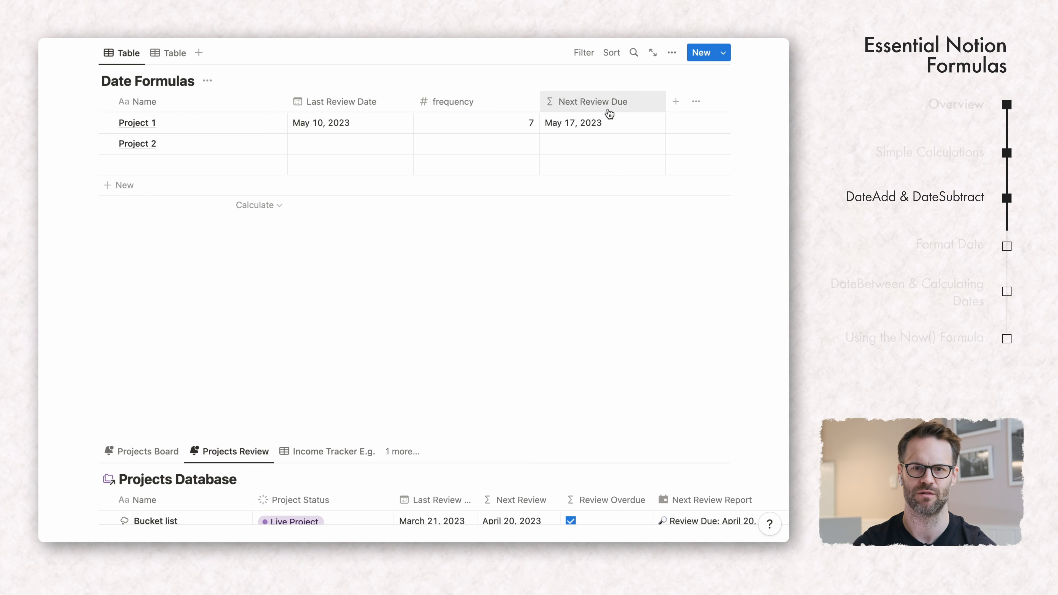
scroll(588, 124, up, 5)
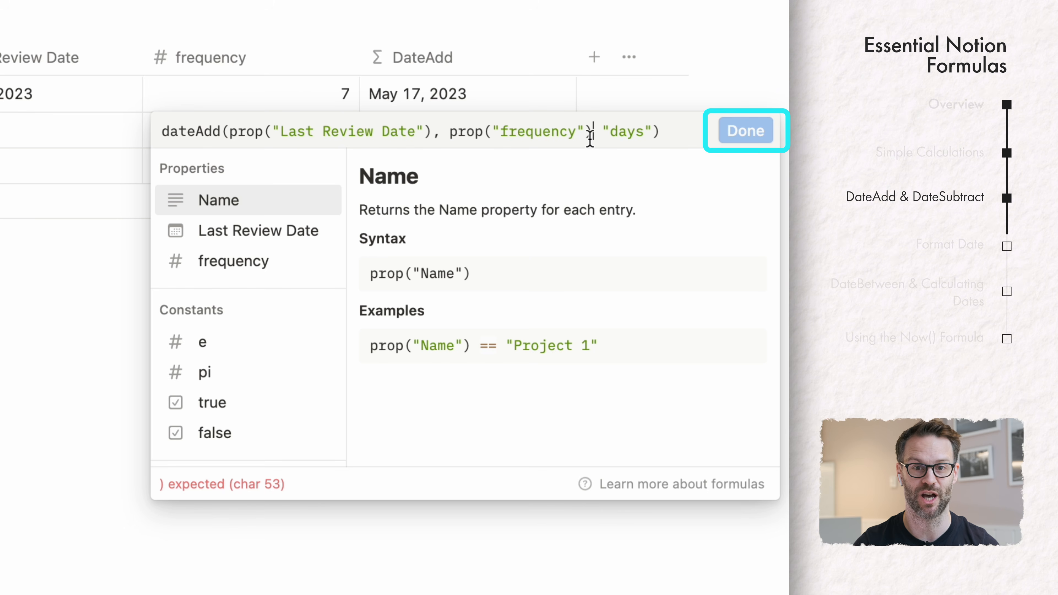
- Restore the comma before "days" and the closing parenthesis in the DateAdd formula, and accept it
text(,)
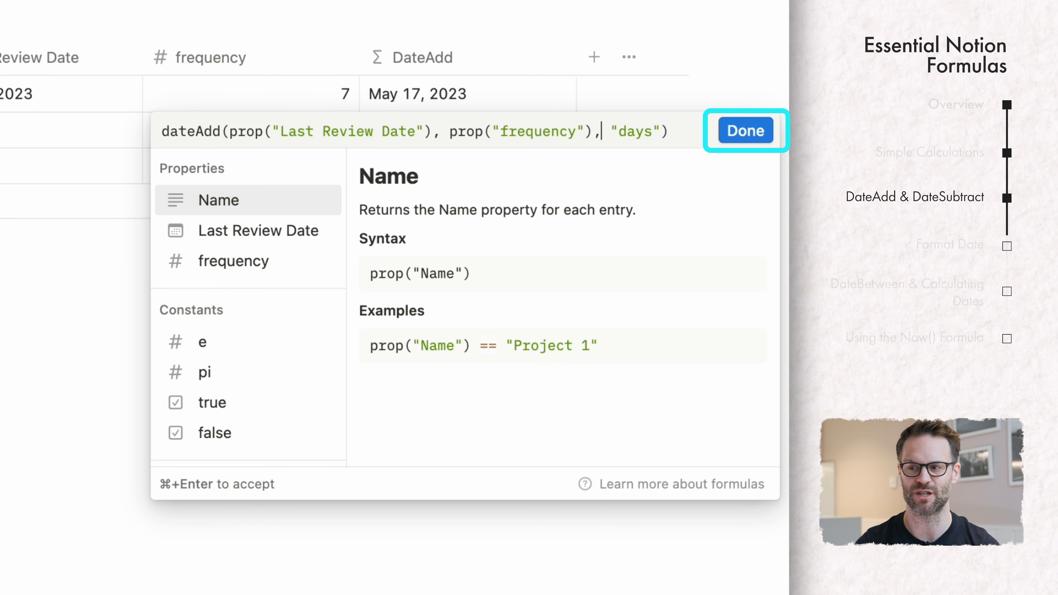
click(678, 131)
key(BackSpace)
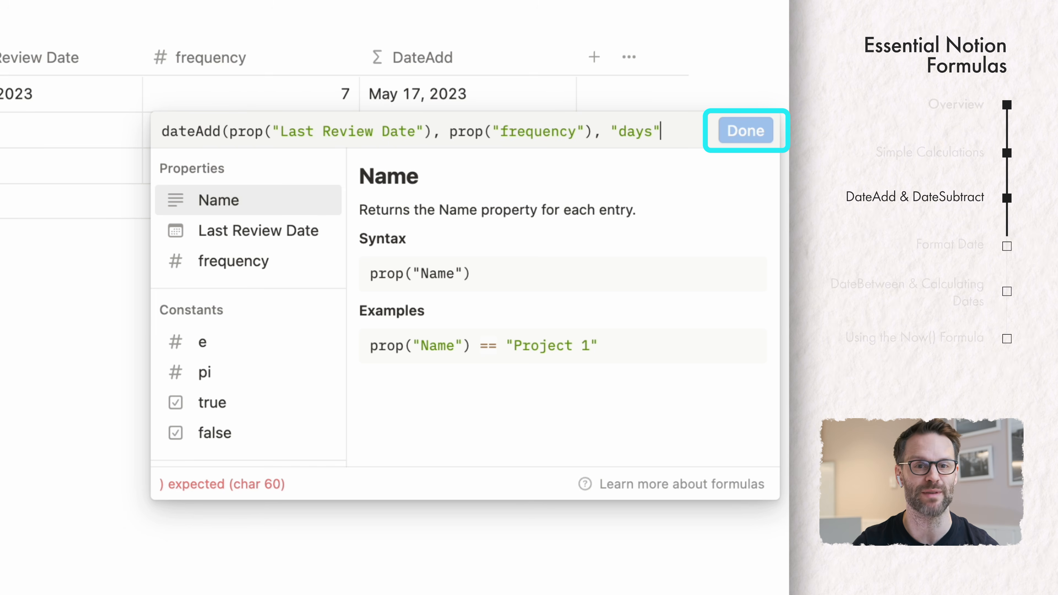
text())
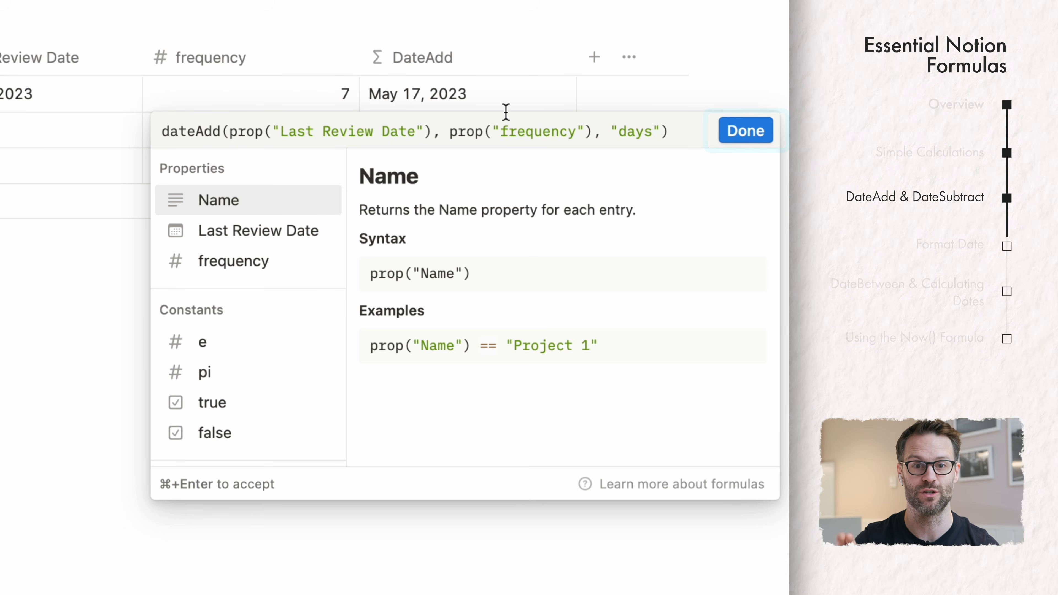
click(764, 144)
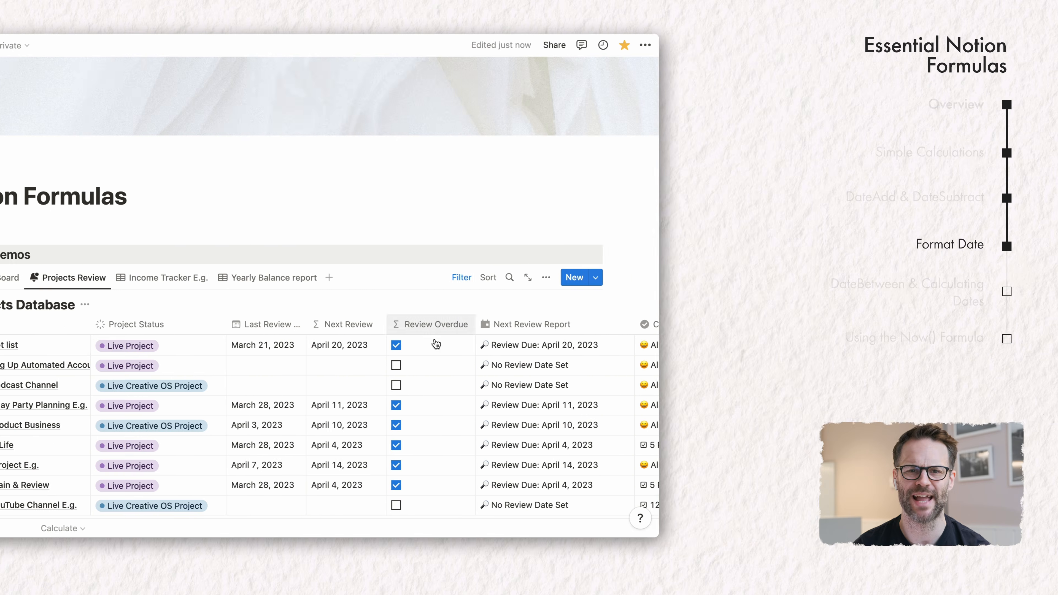
click(574, 345)
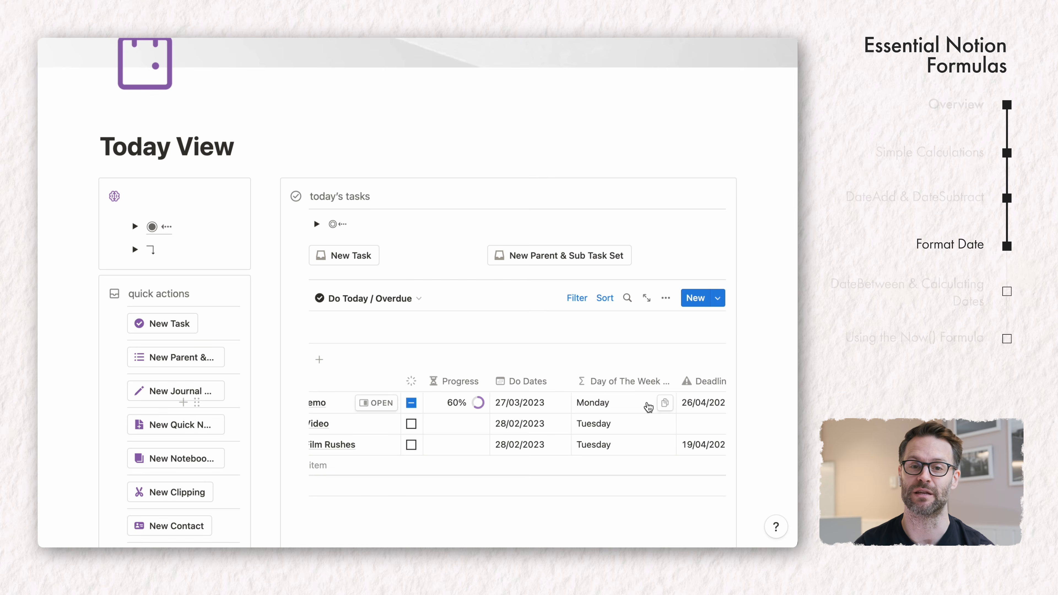
click(635, 408)
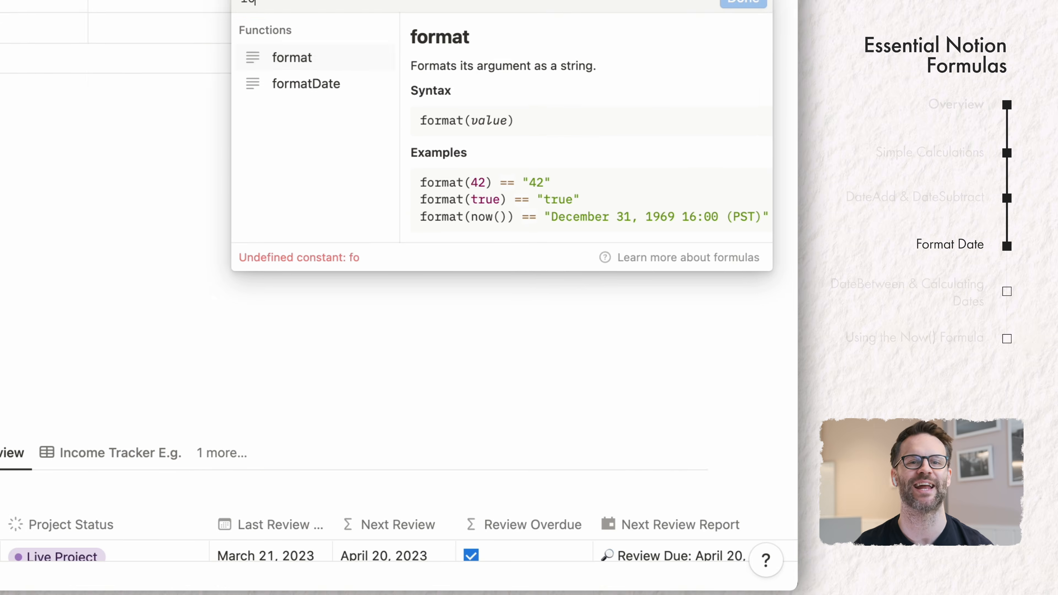
- Enter the Day of Review formula as formatDate(prop("Next Review Due"), "dddd")
text(rmat)
click(290, 243)
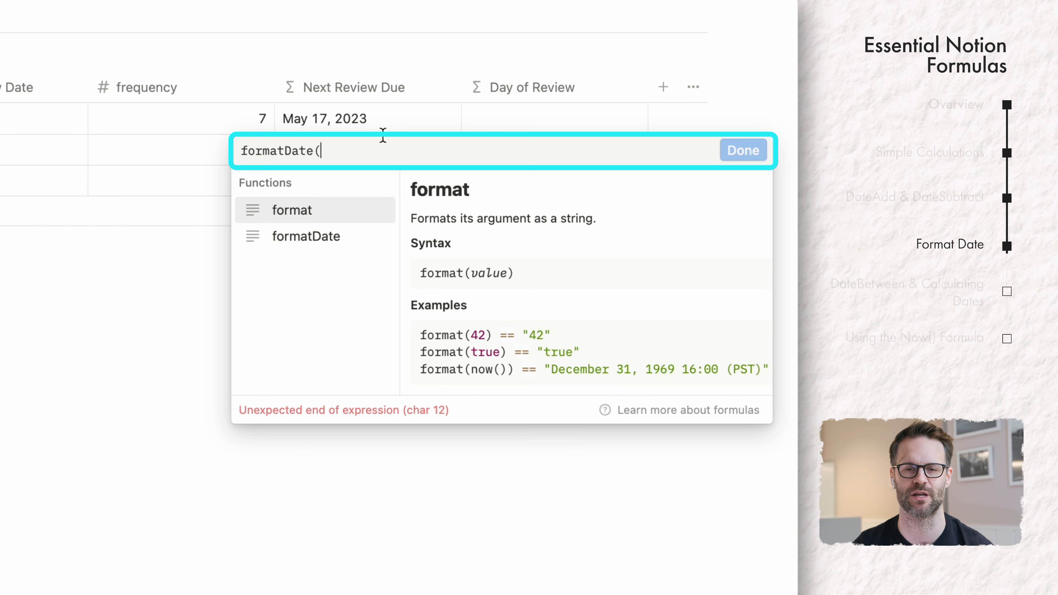
click(354, 155)
click(330, 266)
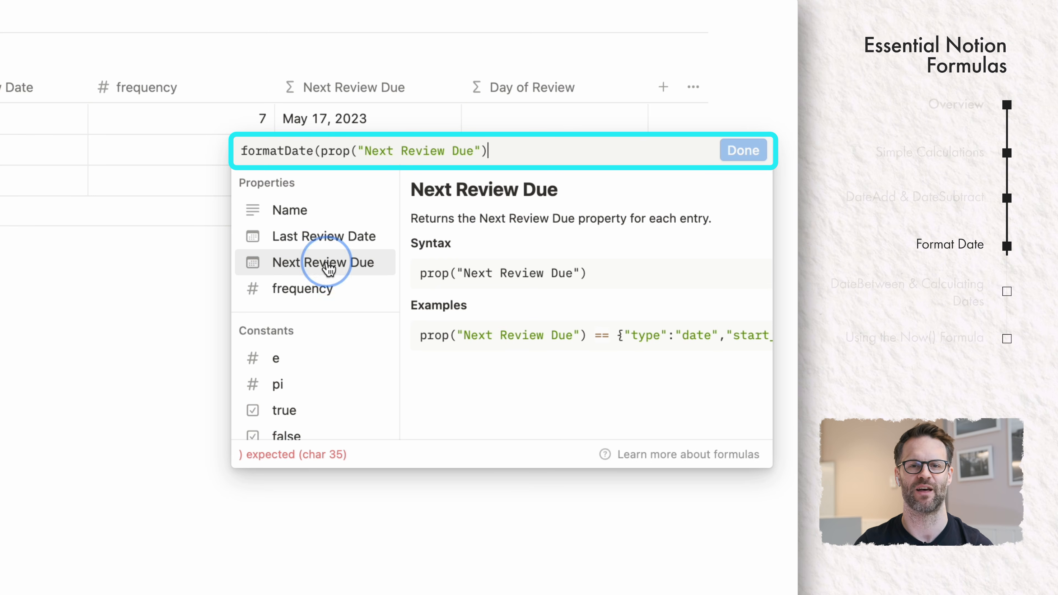
text(, )
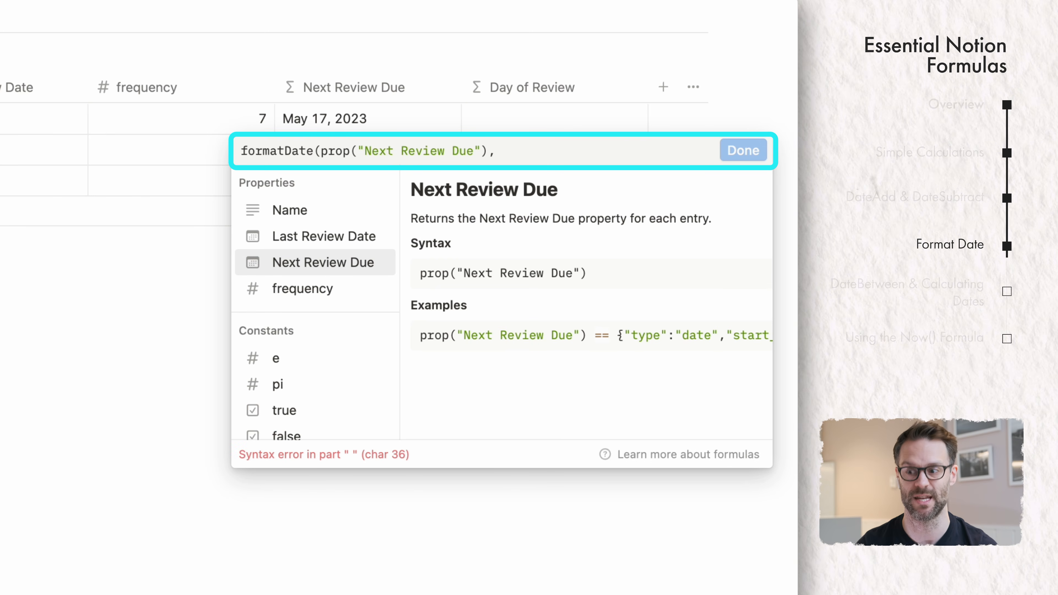
text(dd)
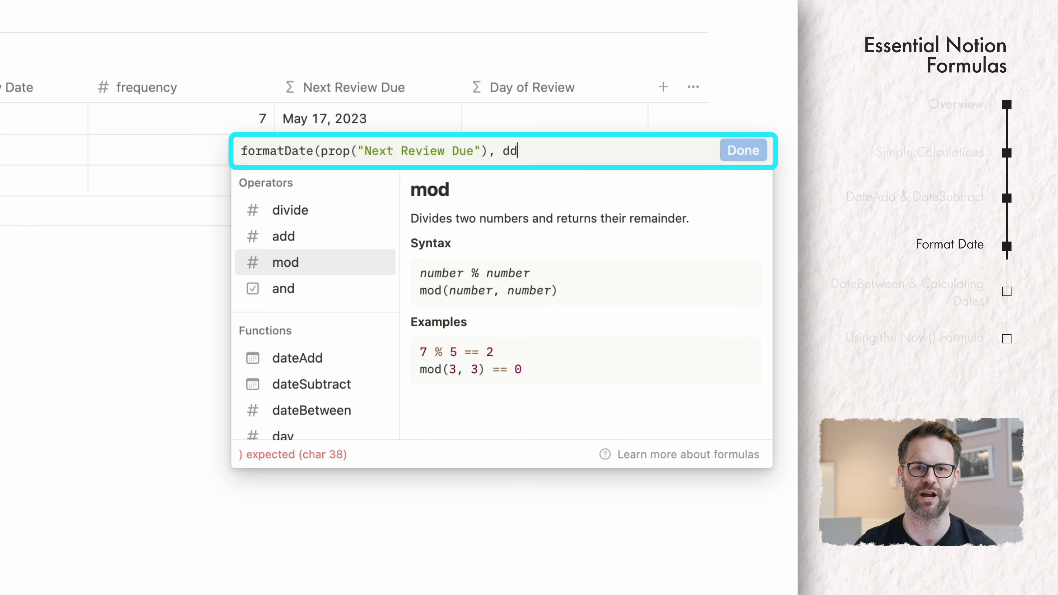
text(dd)
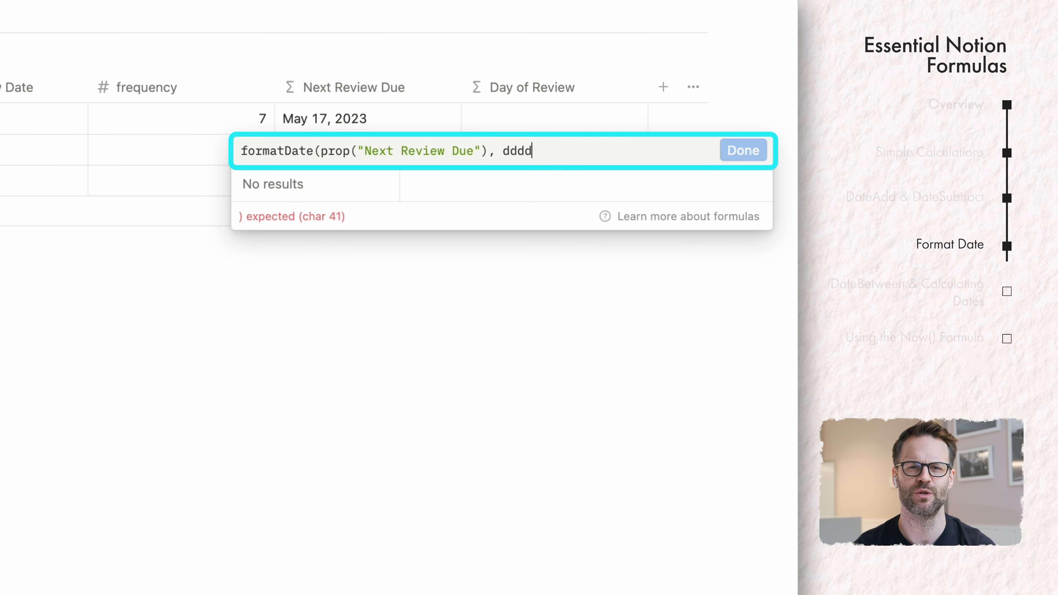
key(BackSpace)
key(BackSpace)
key(BackSpace)
key(BackSpace)
text("dddd)
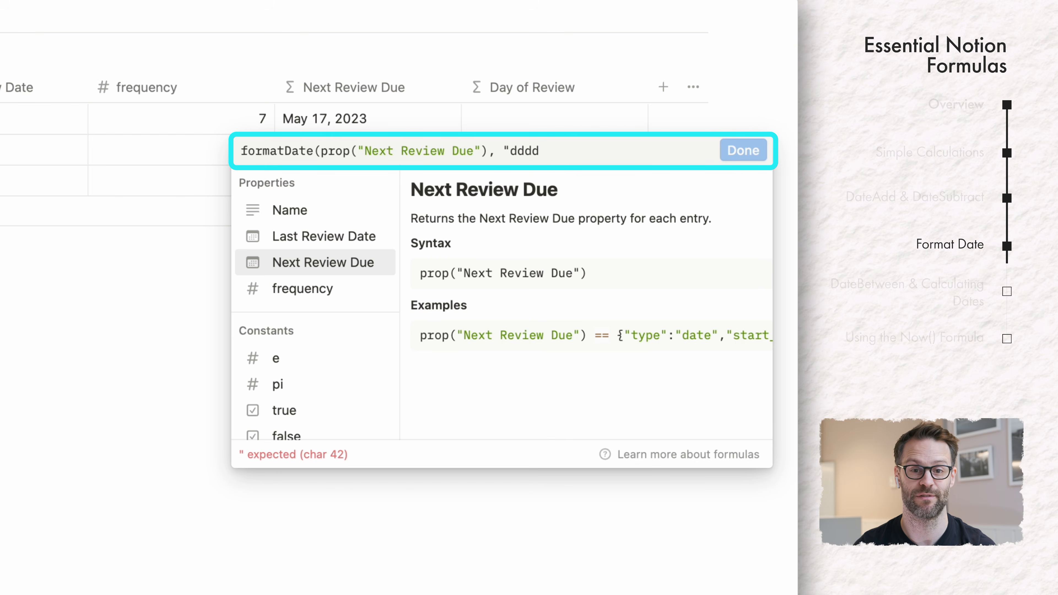
text("))
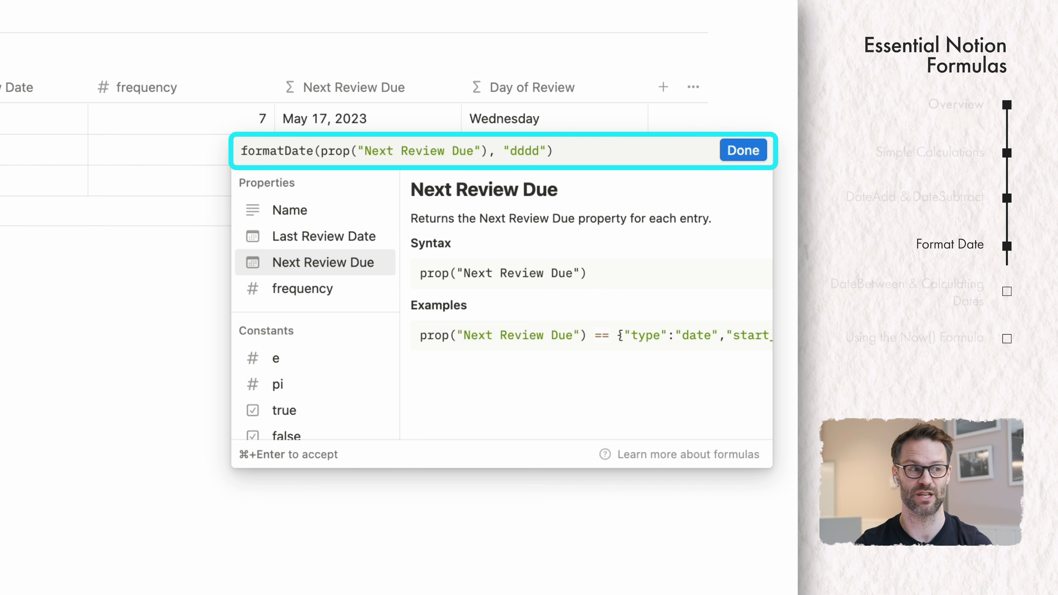
- Try extending the date format in the Day of Review formula to "dddd MM" and "dddd MM YYYY"
click(540, 156)
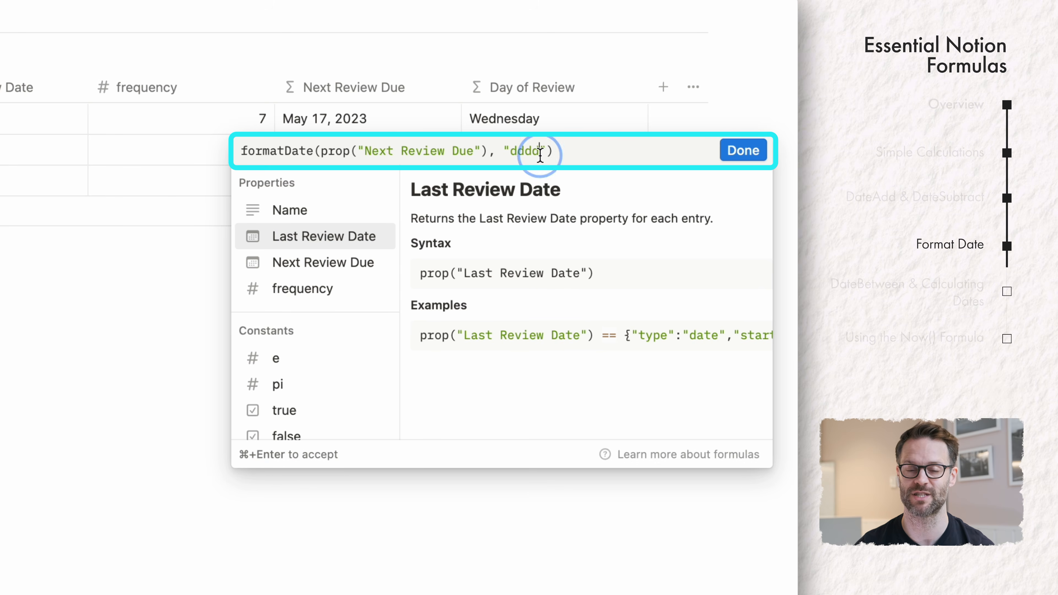
text(MM)
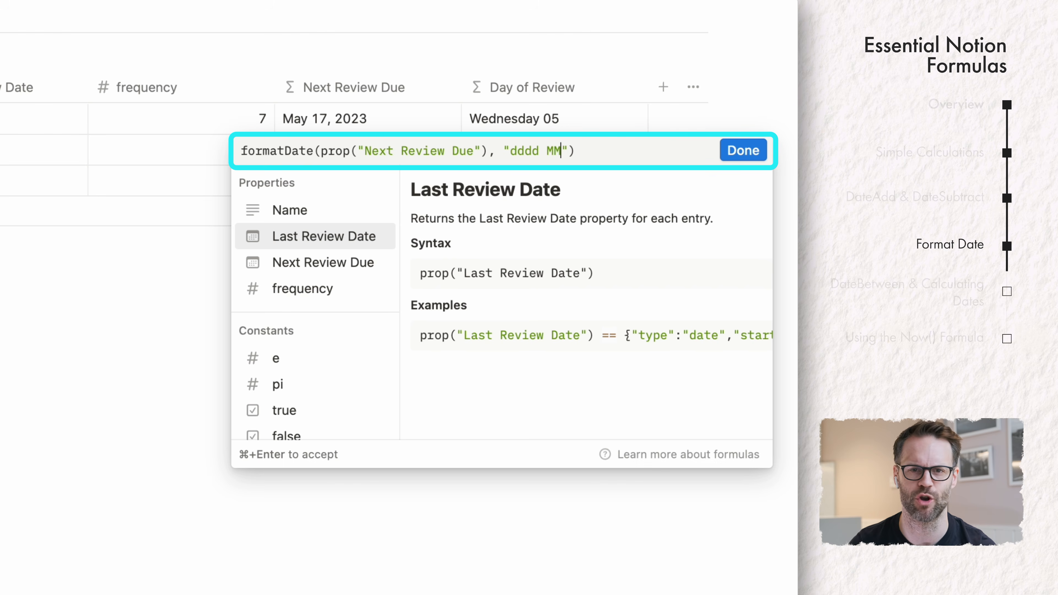
key(BackSpace)
key(BackSpace)
key(BackSpace)
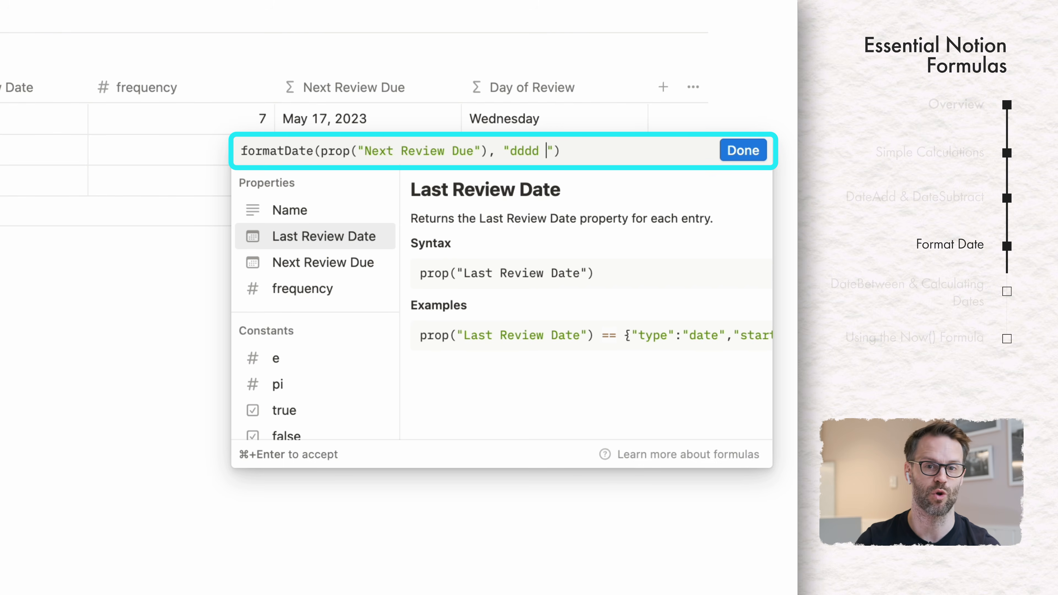
text(MM YYYY)
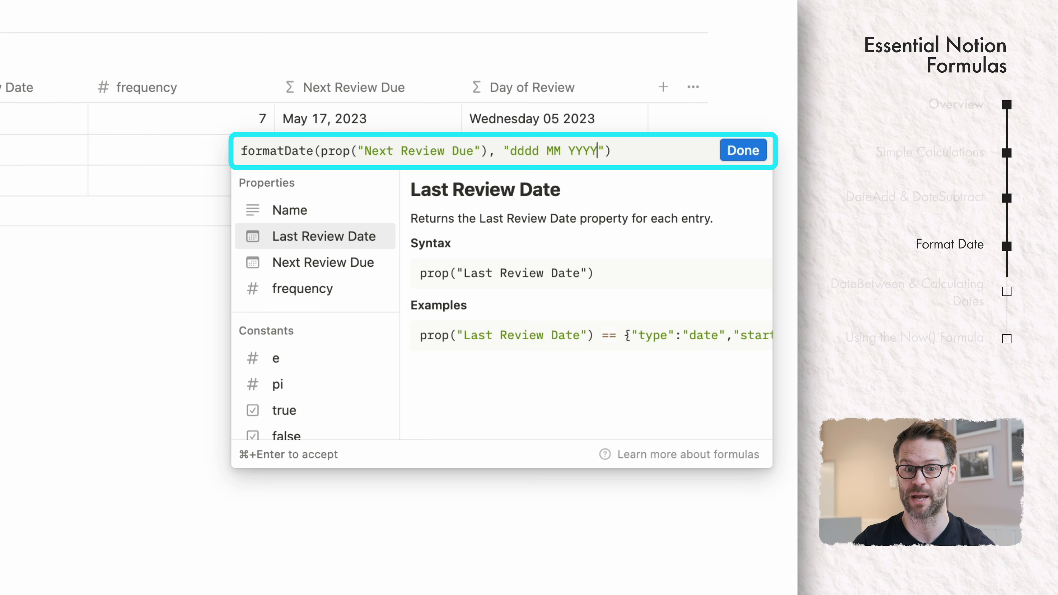
- Cut the date format back to "dddd" and accept the Day of Review formula
key(BackSpace)
key(BackSpace)
key(BackSpace)
key(BackSpace)
key(BackSpace)
key(BackSpace)
key(BackSpace)
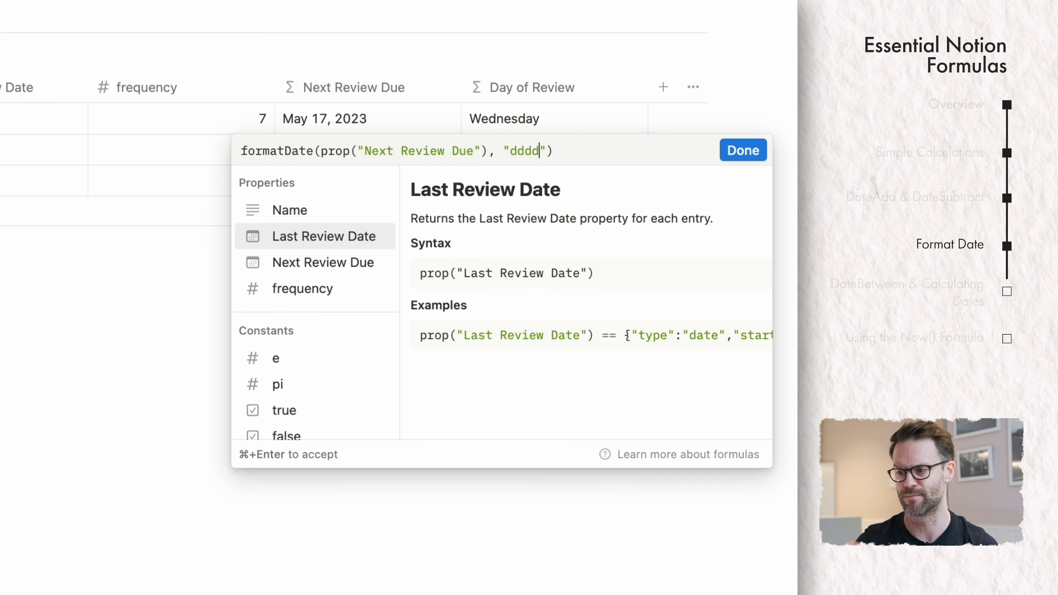
click(743, 150)
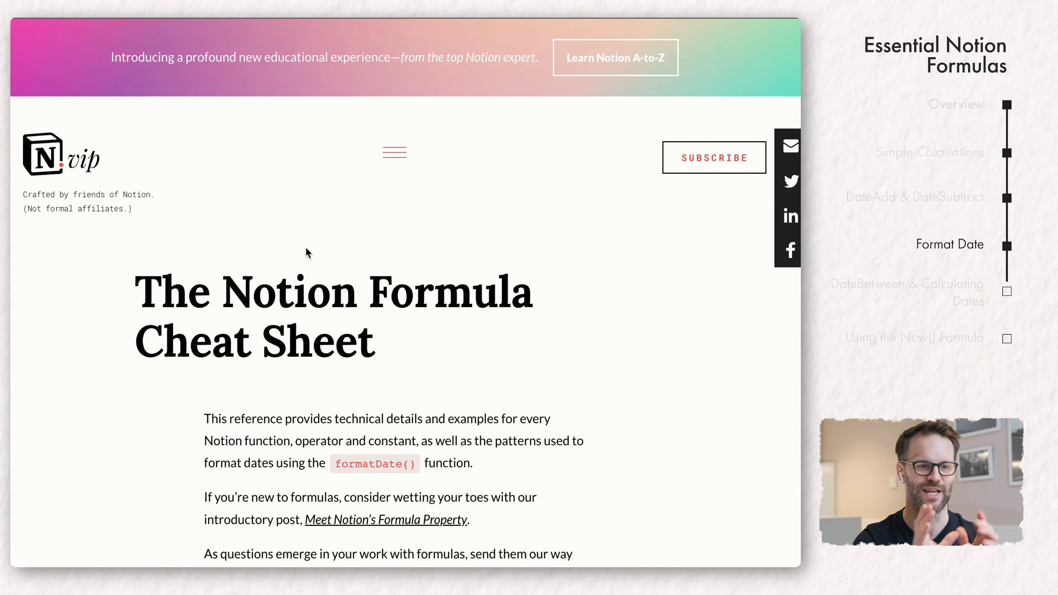
- Look through the Functions section of The Notion Formula Cheat Sheet web page
scroll(303, 250, down, 10)
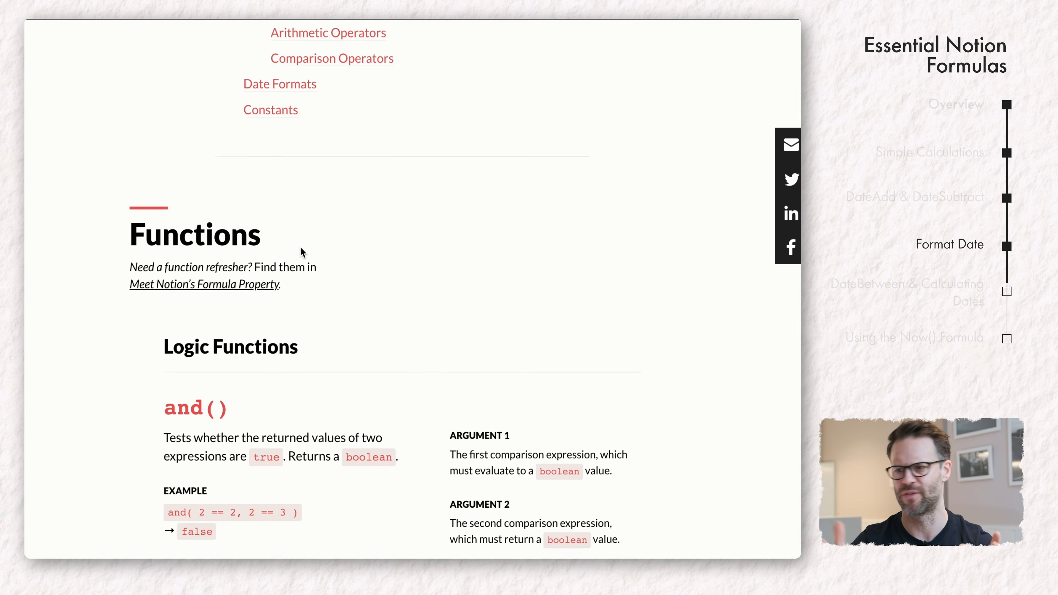
scroll(303, 253, down, 6)
scroll(303, 252, up, 2)
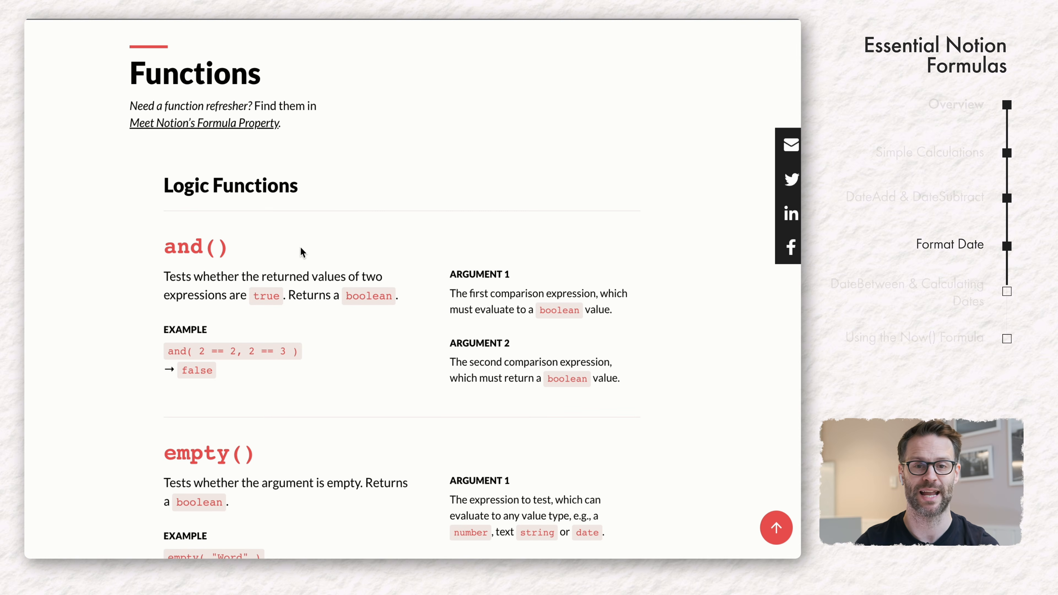
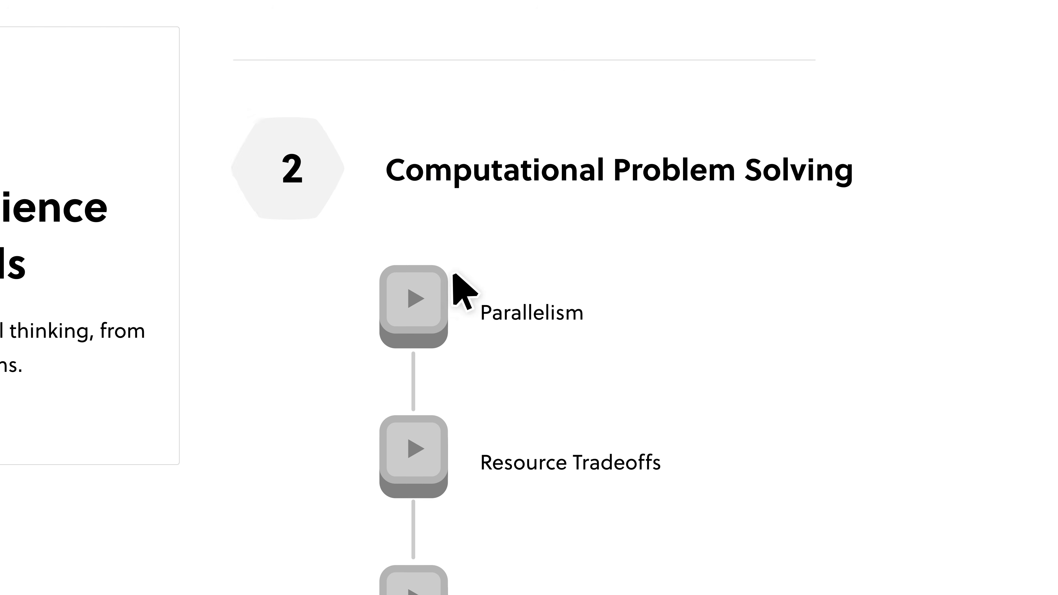
- In the interactive course's solar wind exercise, move the dot to the point directly below Earth and check the answer
scroll(453, 274, down, 2)
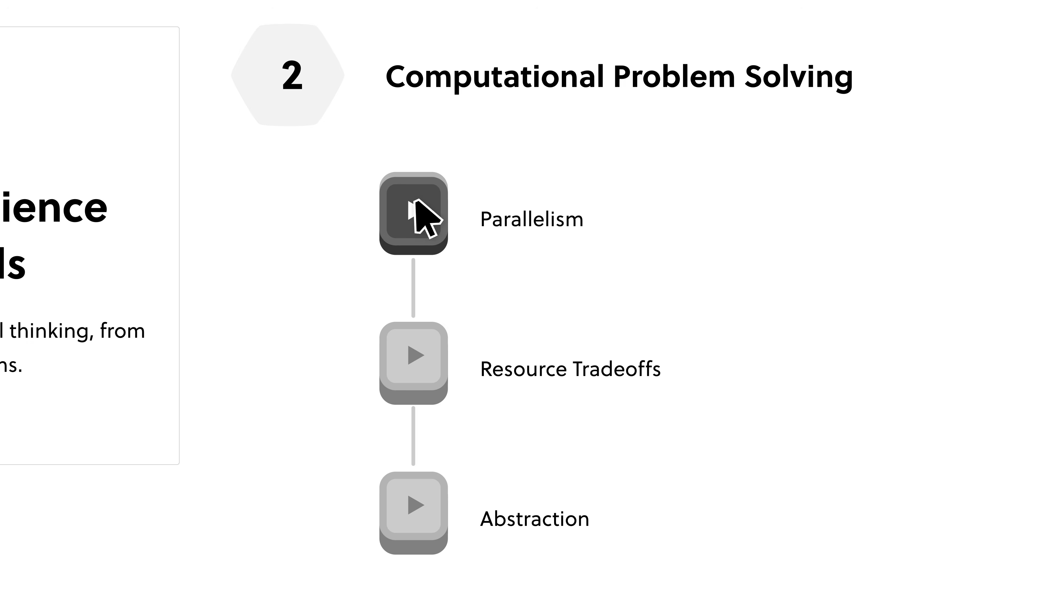
mouse_move(469, 302)
mouse_down()
mouse_move(605, 429)
mouse_move(463, 494)
mouse_move(455, 299)
mouse_up()
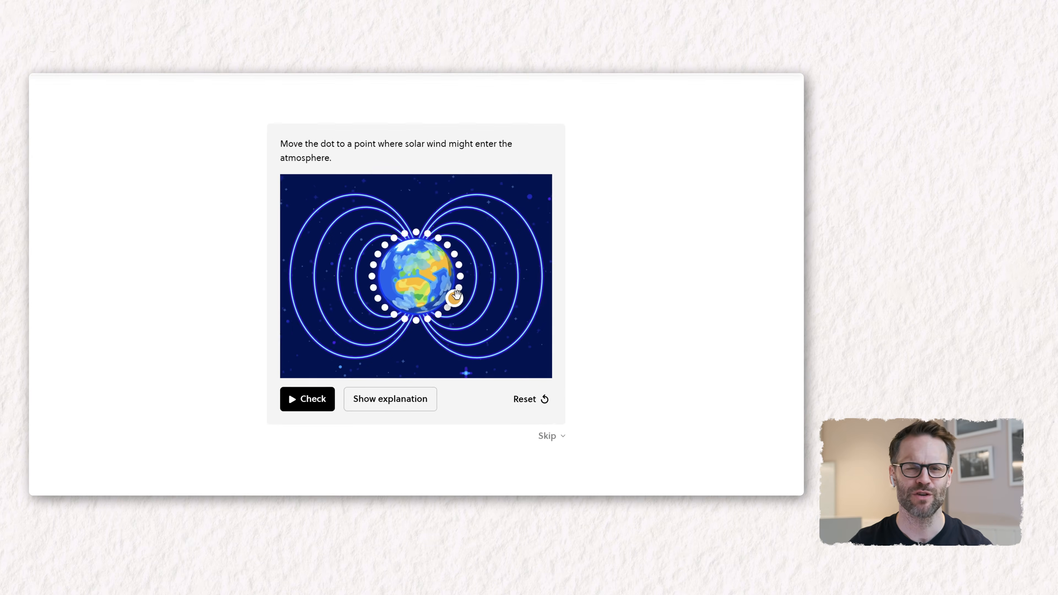
drag(536, 261, 416, 376)
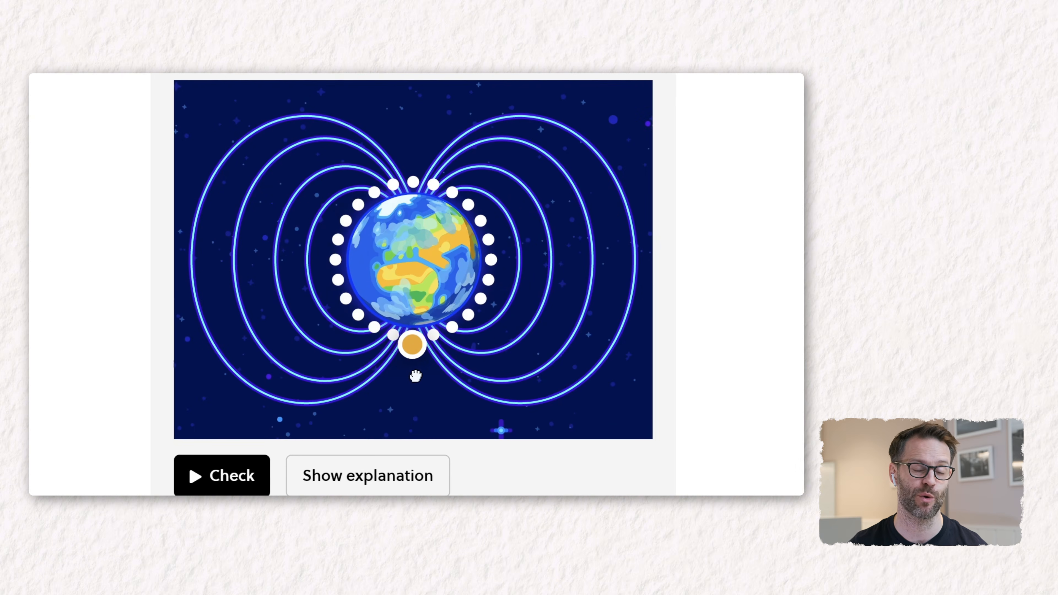
click(263, 485)
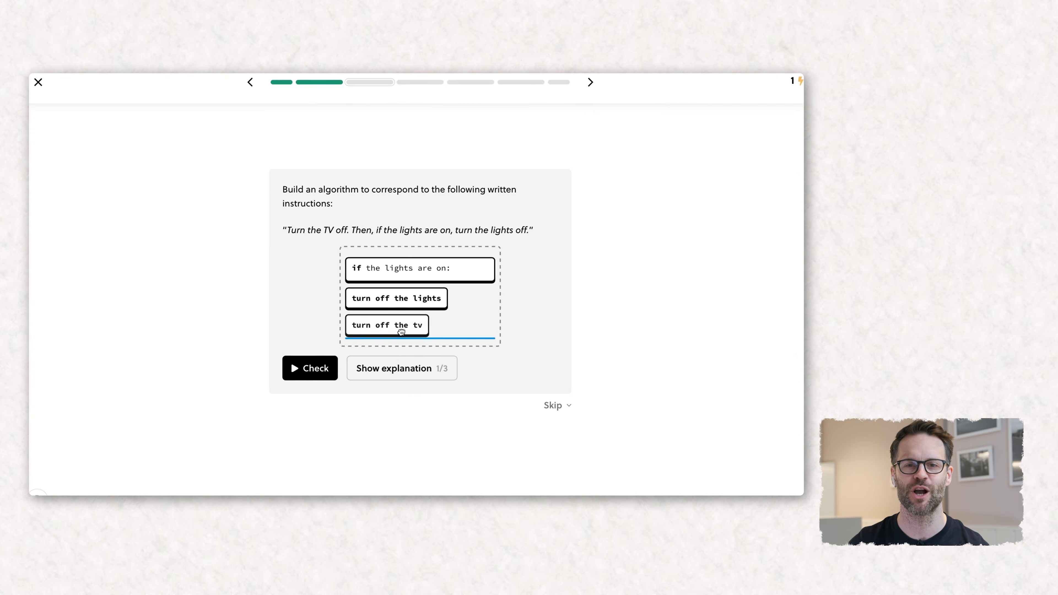
- Move the "turn off the tv" block to the start of the algorithm, above the lights condition
drag(391, 327, 426, 252)
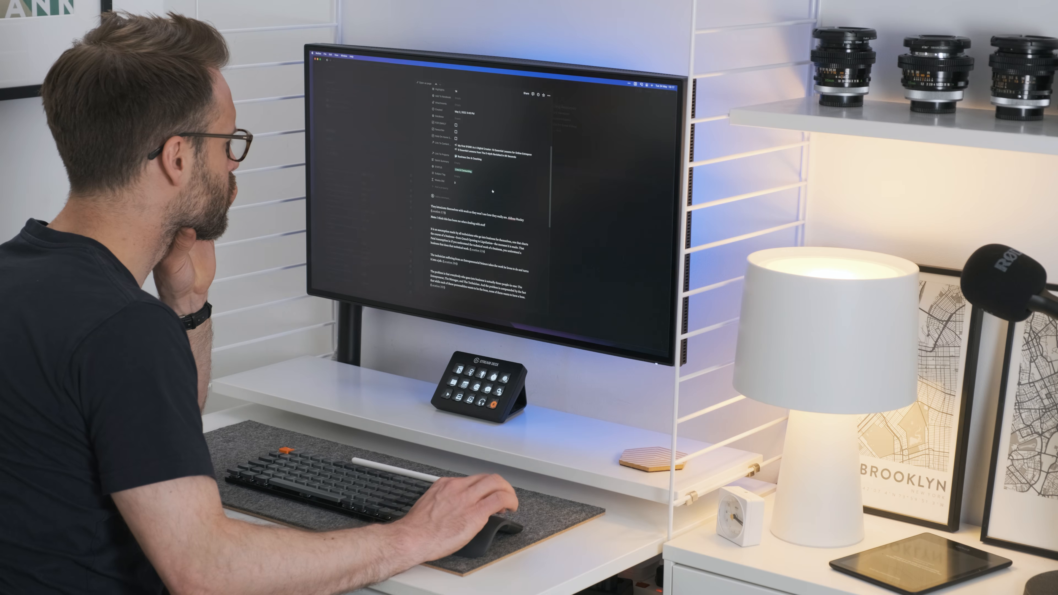
scroll(493, 191, down, 5)
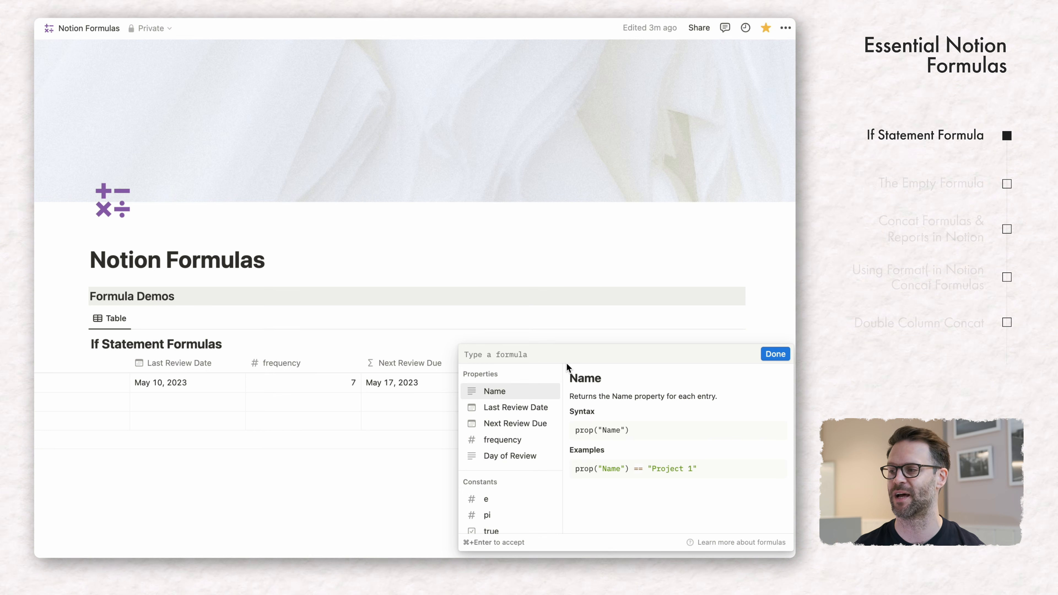
text(if)
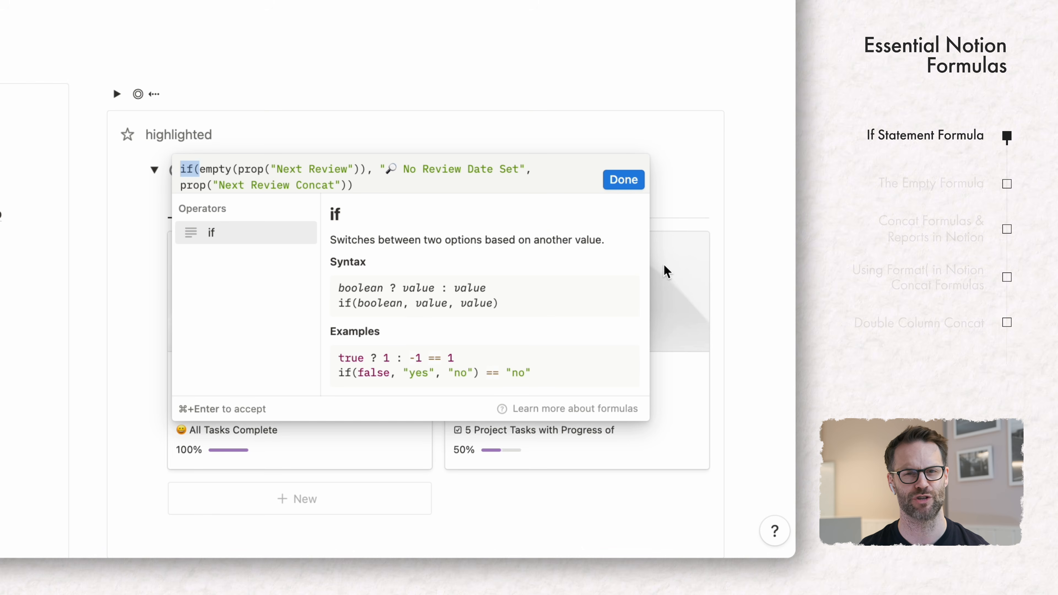
click(623, 180)
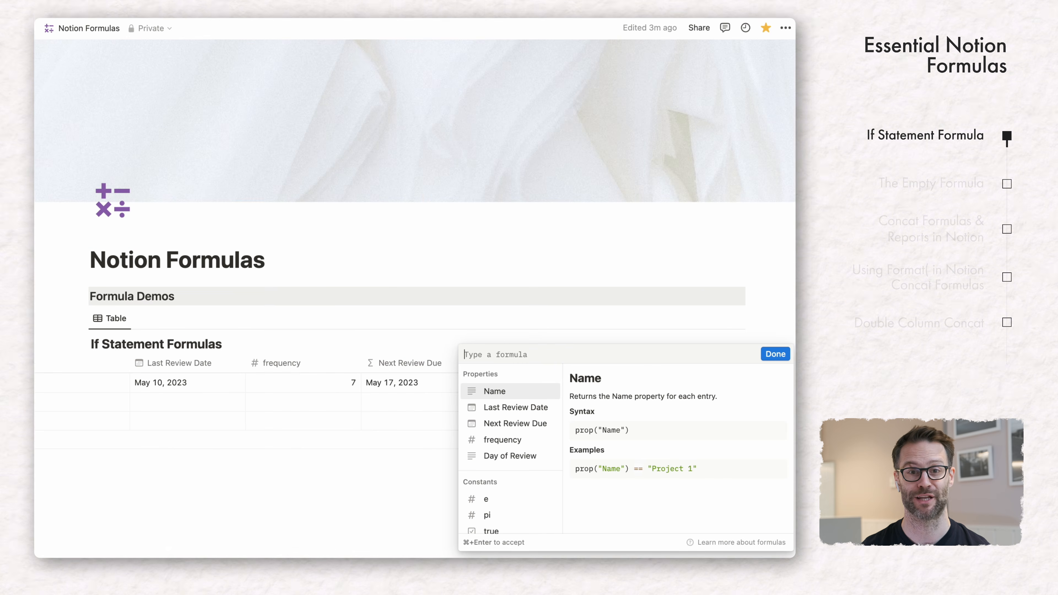
- Enter the Due For Review Report formula if(prop("Next Review Due") > now(), true, false) and accept it
text(if)
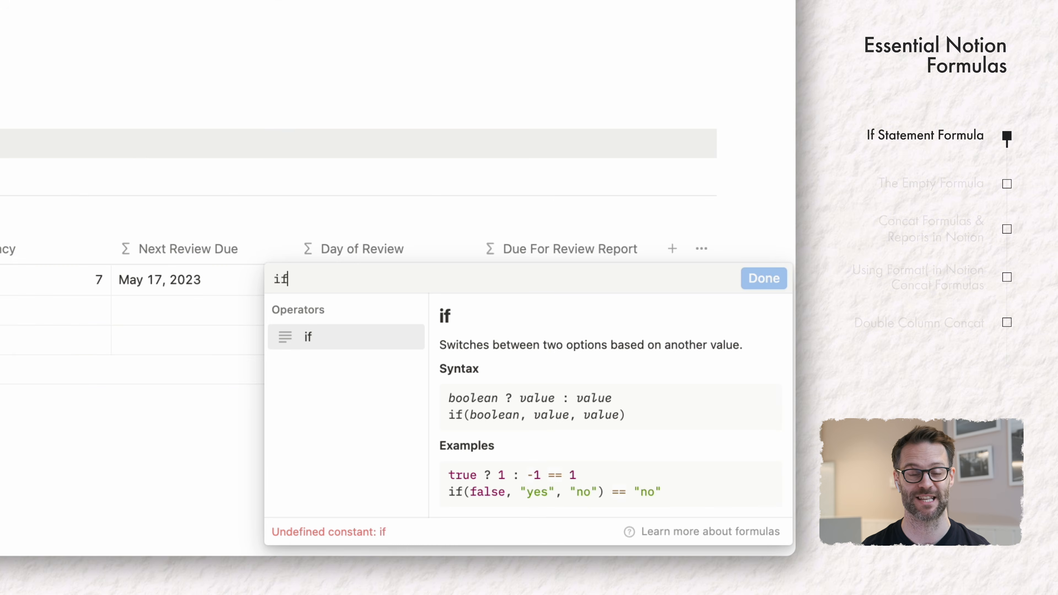
text(()
click(341, 348)
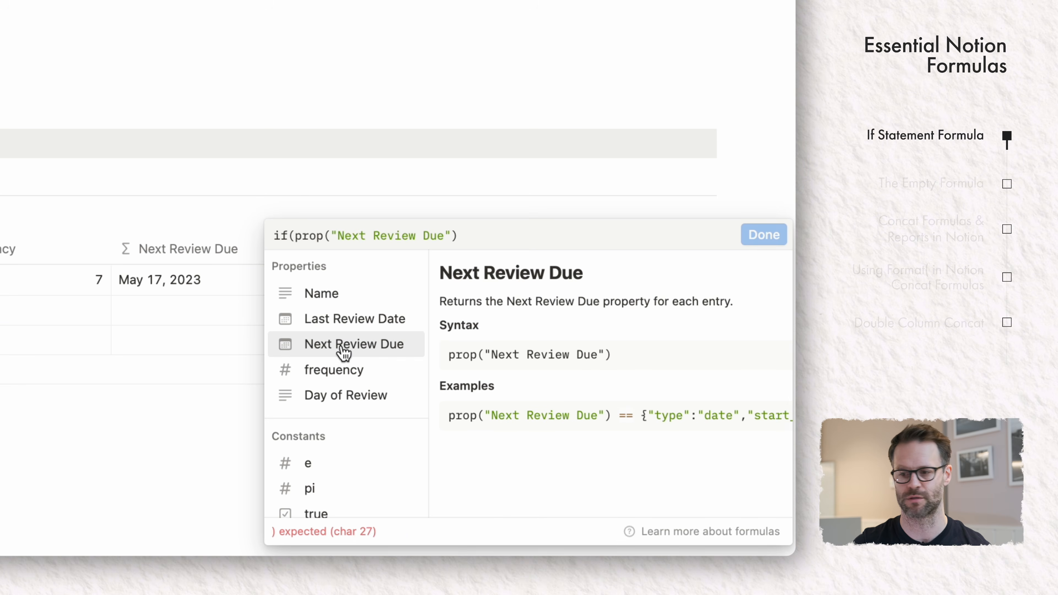
text(> now)
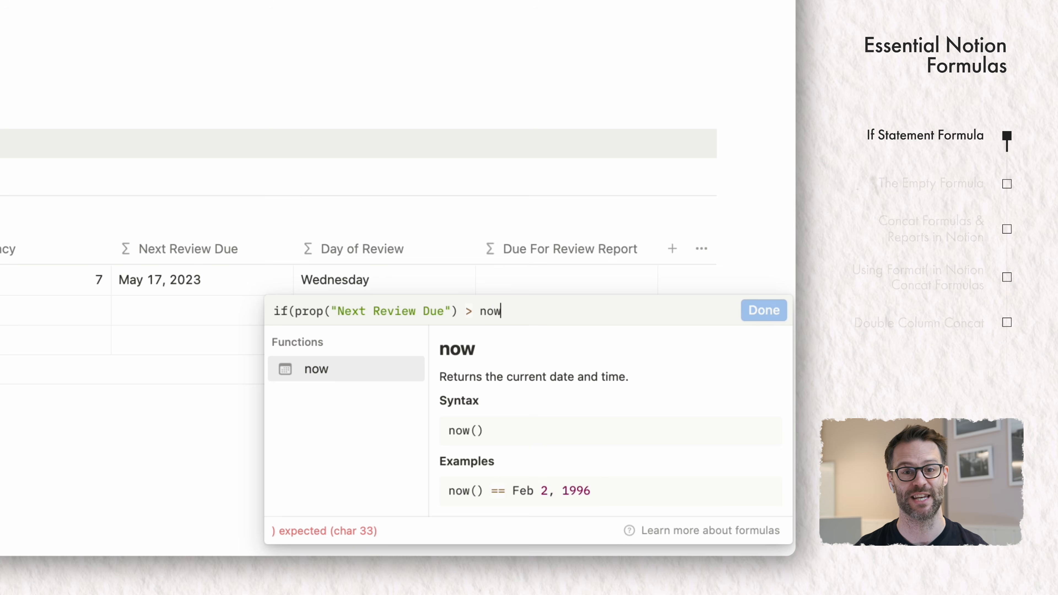
text((), tru)
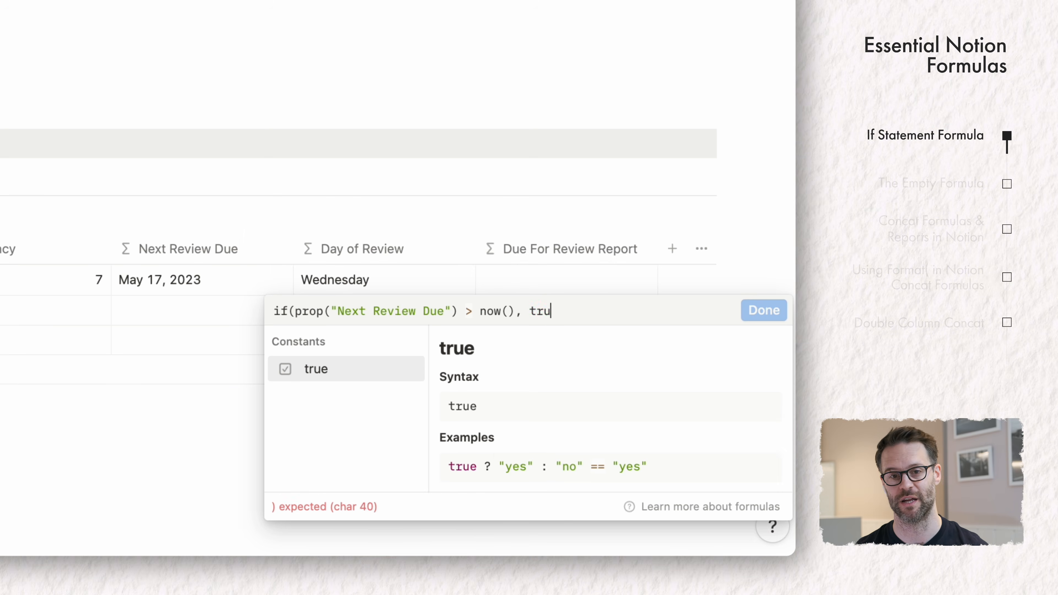
text(e, false))
key(super+z)
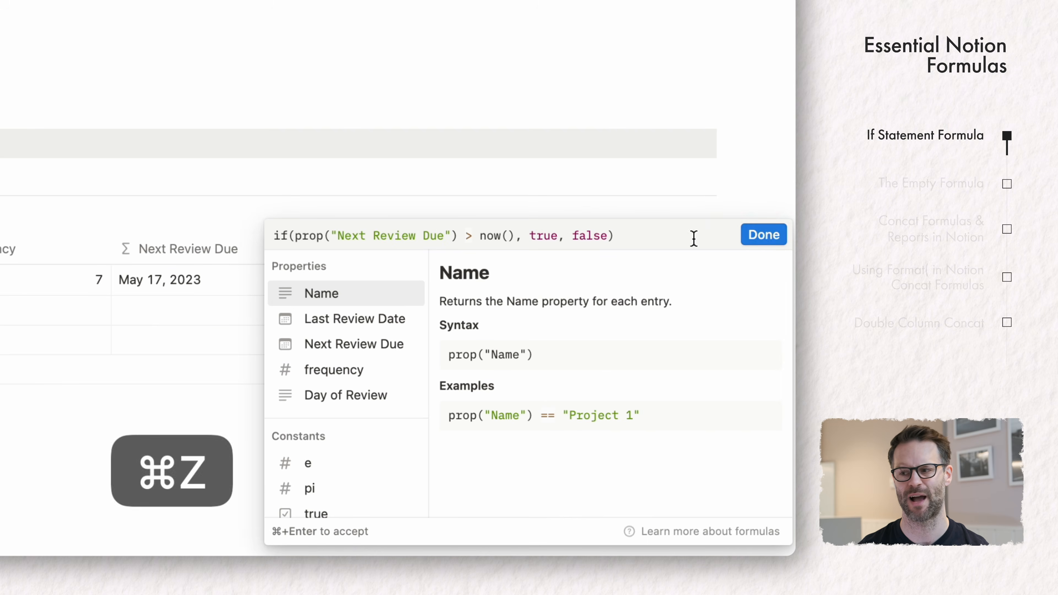
click(764, 240)
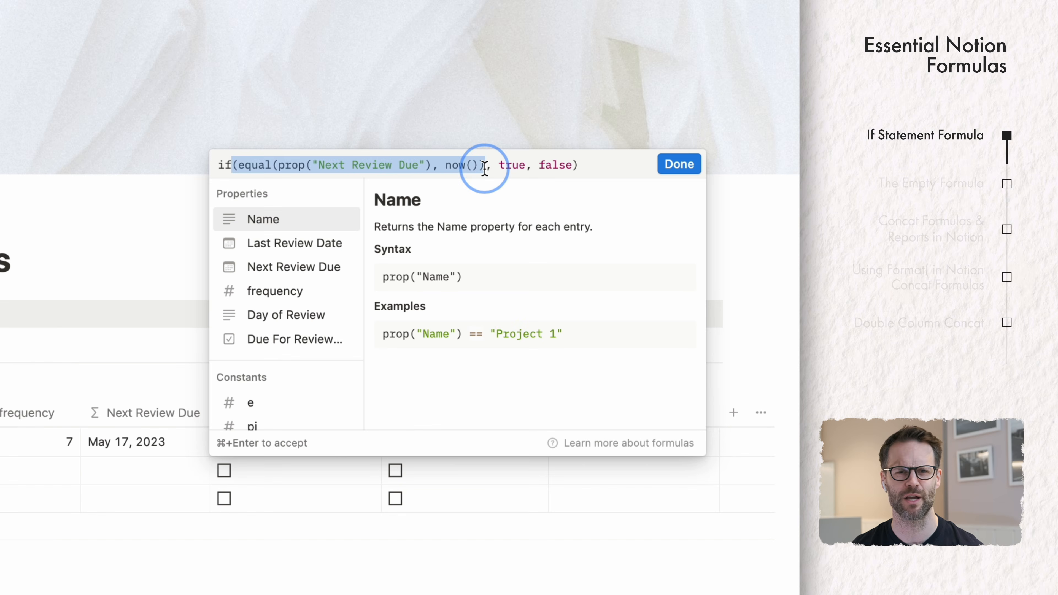
- Examine the equal condition comparing Next Review Due with now() in the Due Today Report formula and close the editor
drag(484, 169, 488, 175)
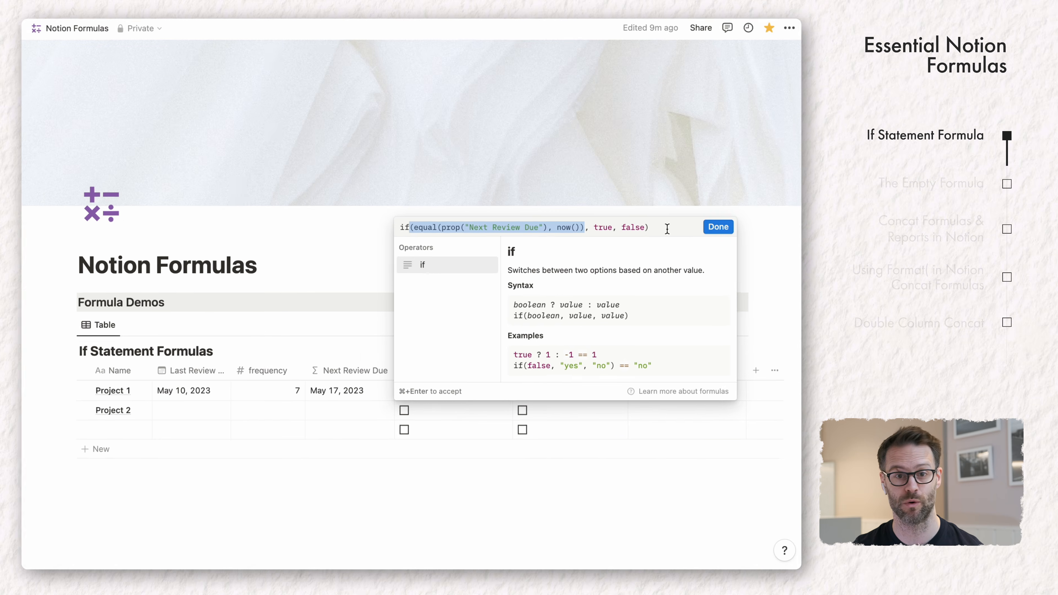
click(680, 206)
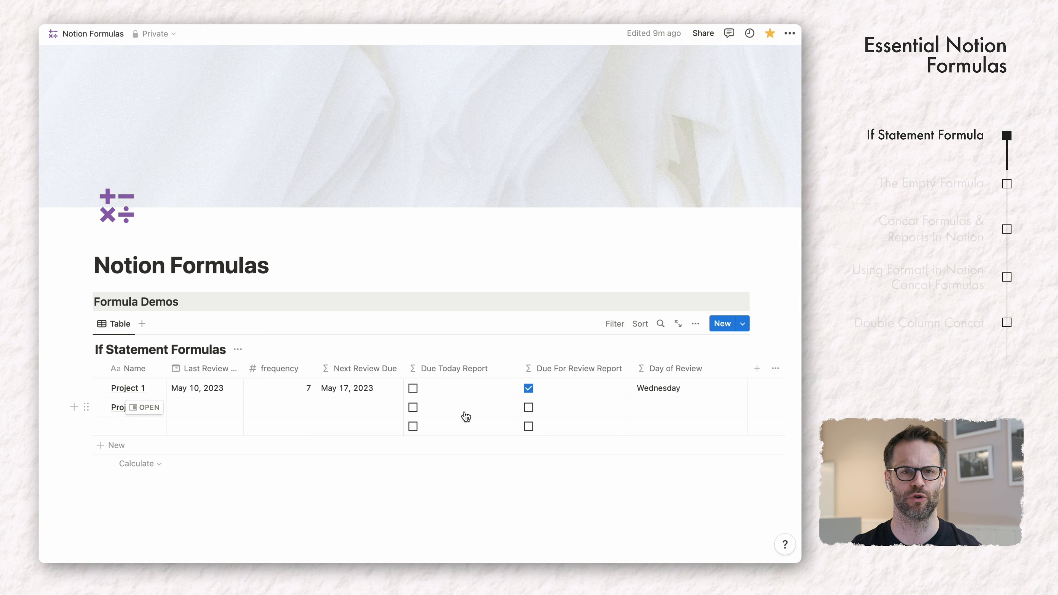
- Filter the If Statement Formulas table by Due For Review Report and clear the filter's Checked value
click(622, 328)
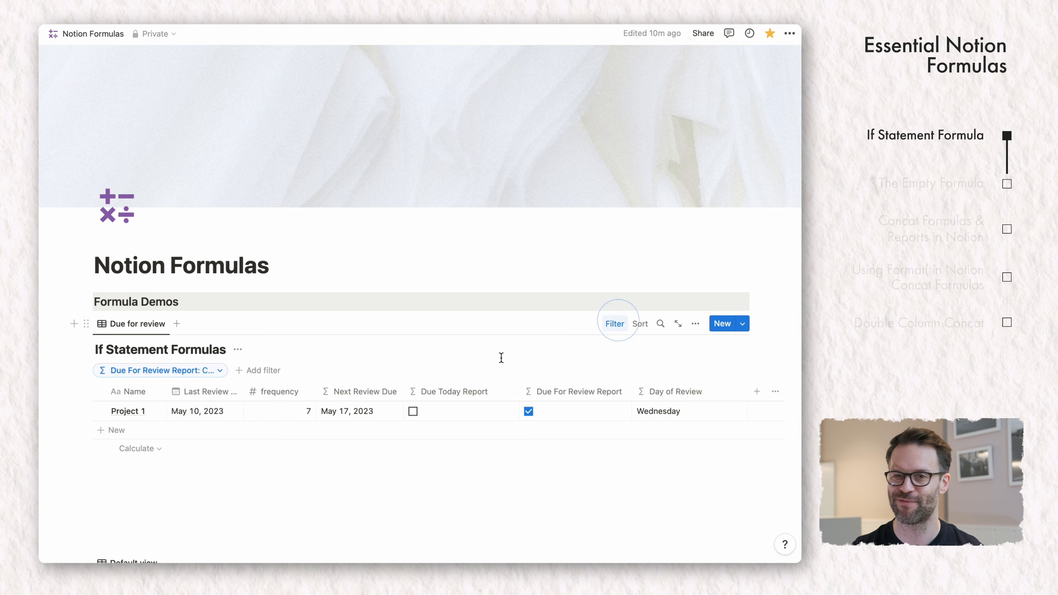
click(220, 375)
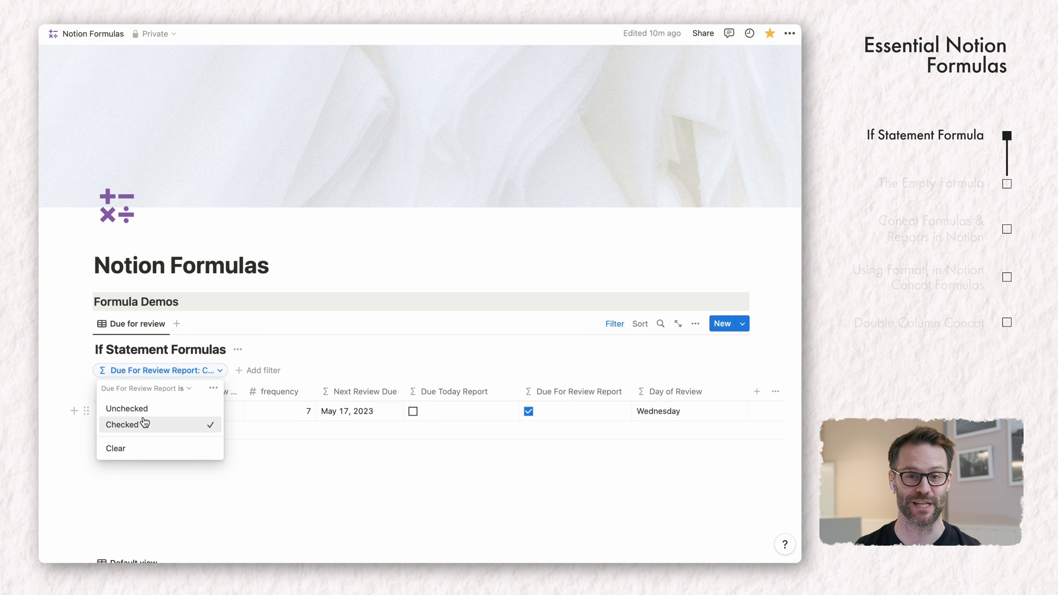
click(116, 449)
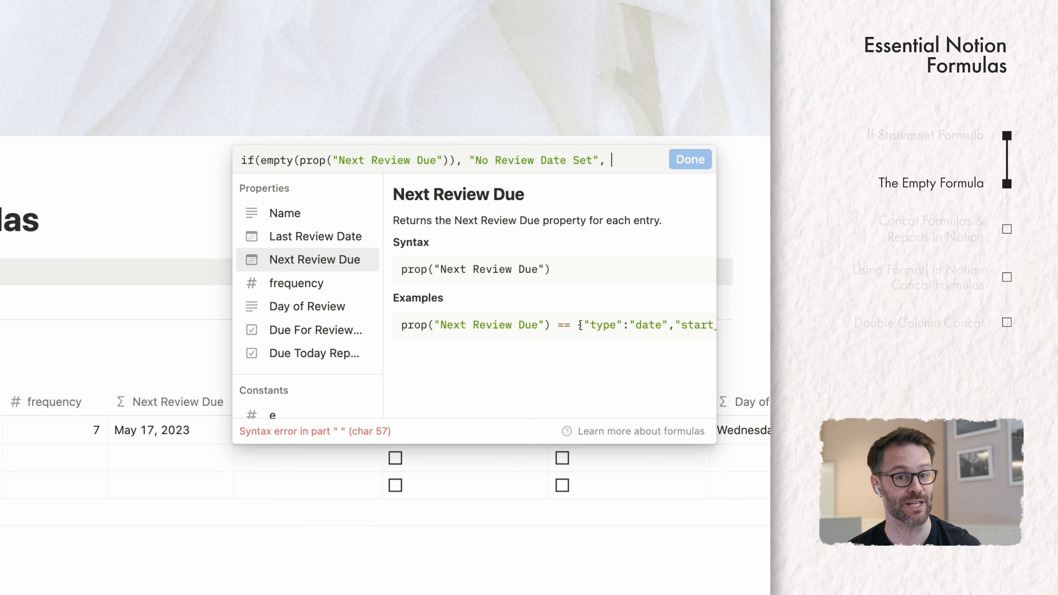
- Complete the empty-check formula with the Next Review Due property as its fallback value and close the bracket
click(314, 260)
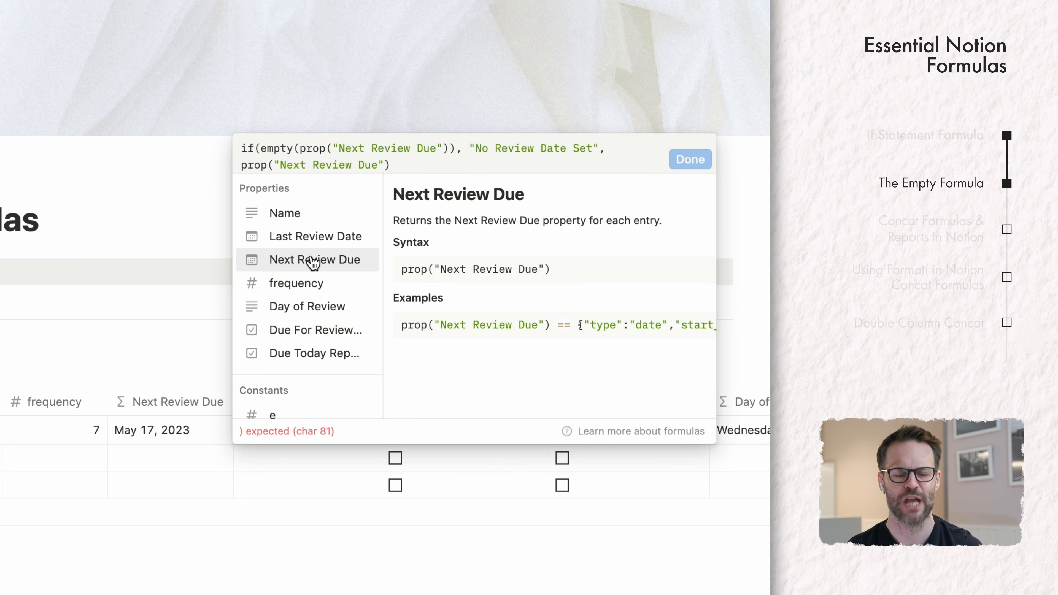
text())
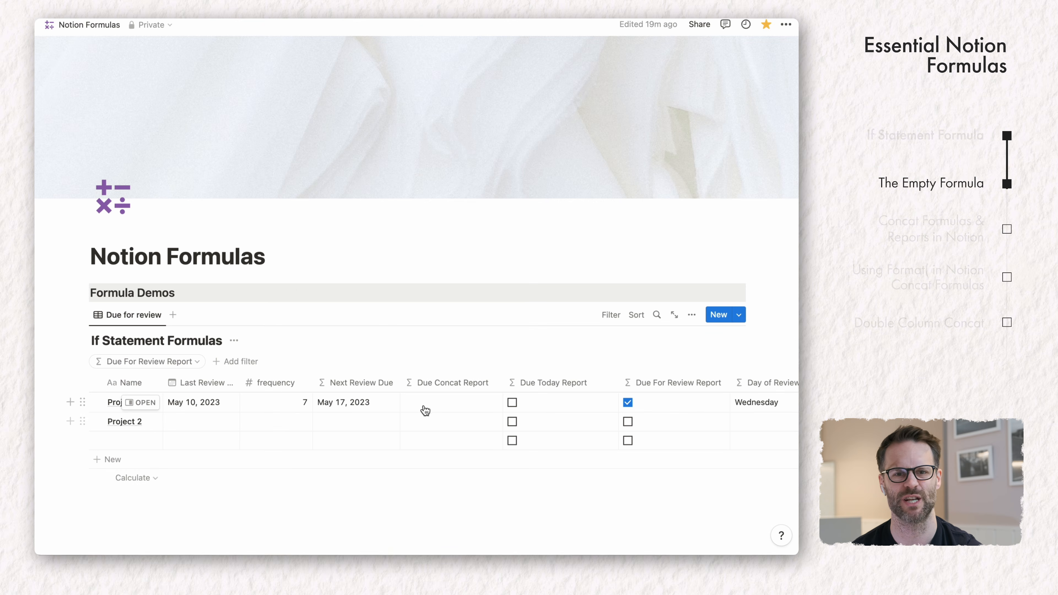
- Try to enter if(empty(prop("Next Review Due")), "No Review Date Set", prop("Next Review Due")) as the Due Concat Report formula
click(417, 411)
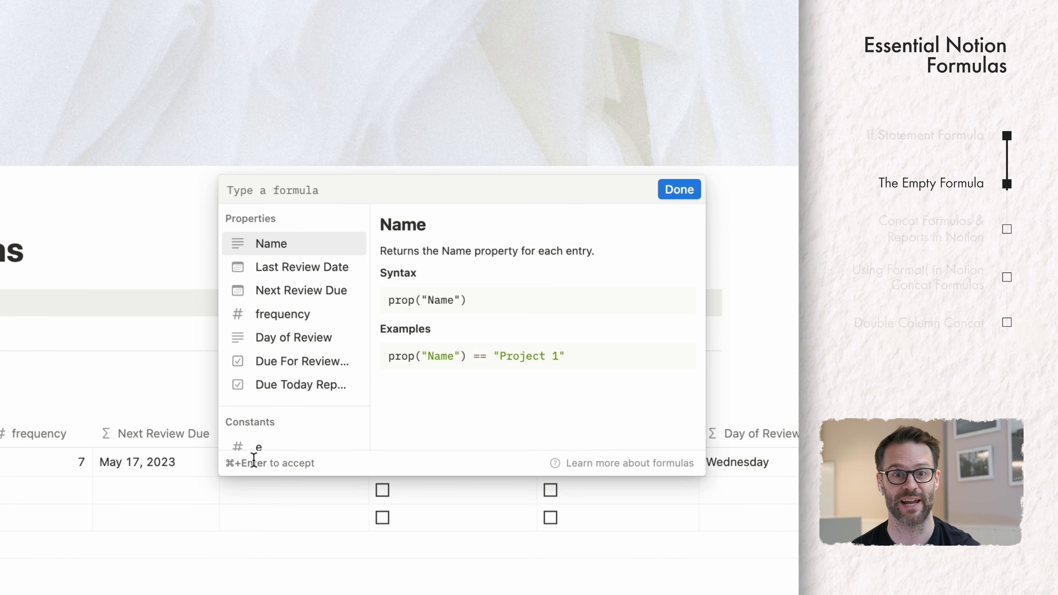
text(if()
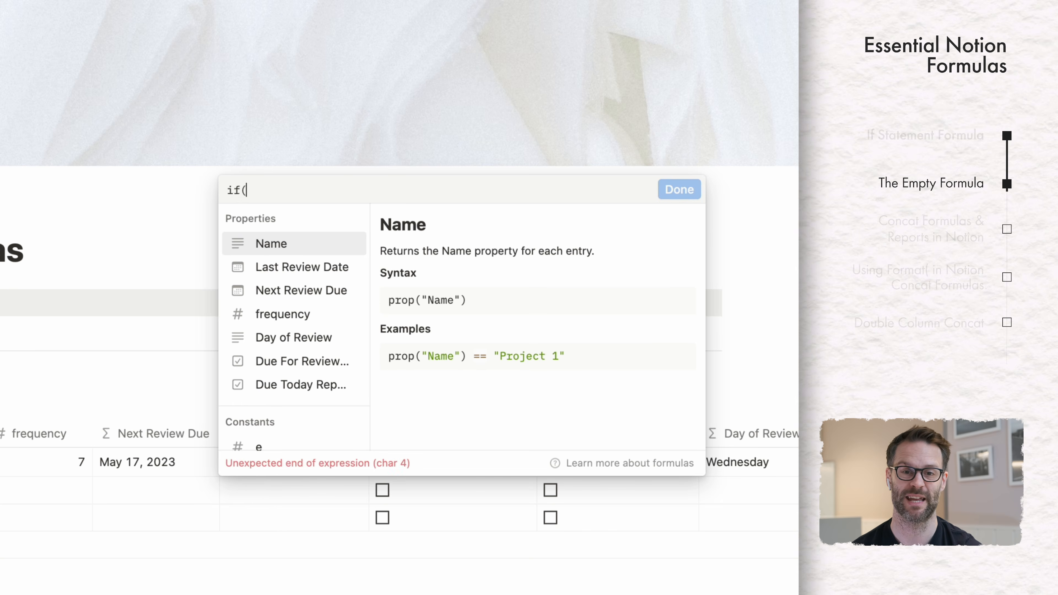
text(empty()
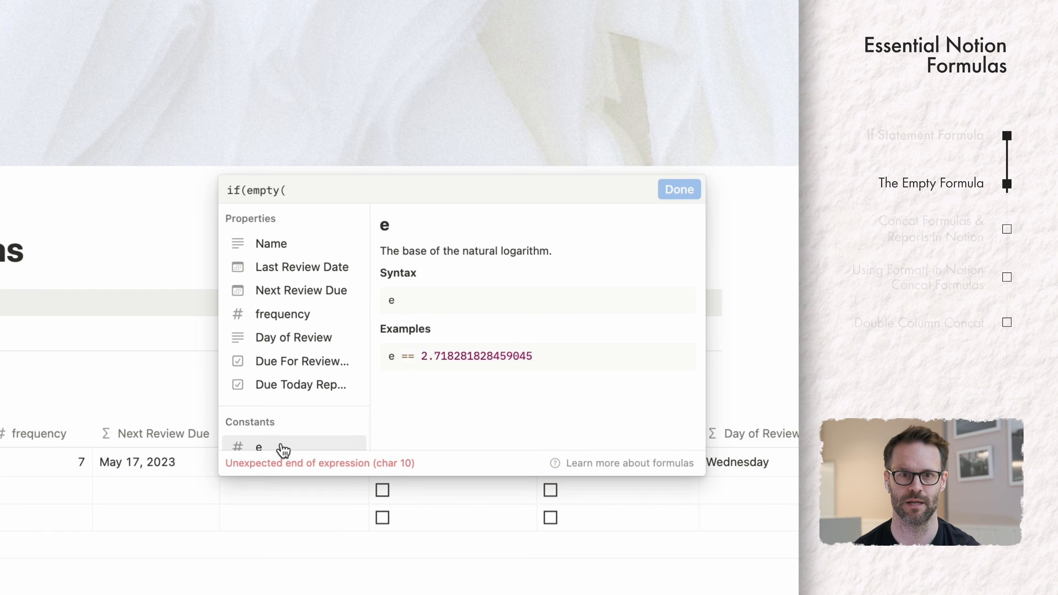
click(297, 292)
text()), "No Review Date Set",)
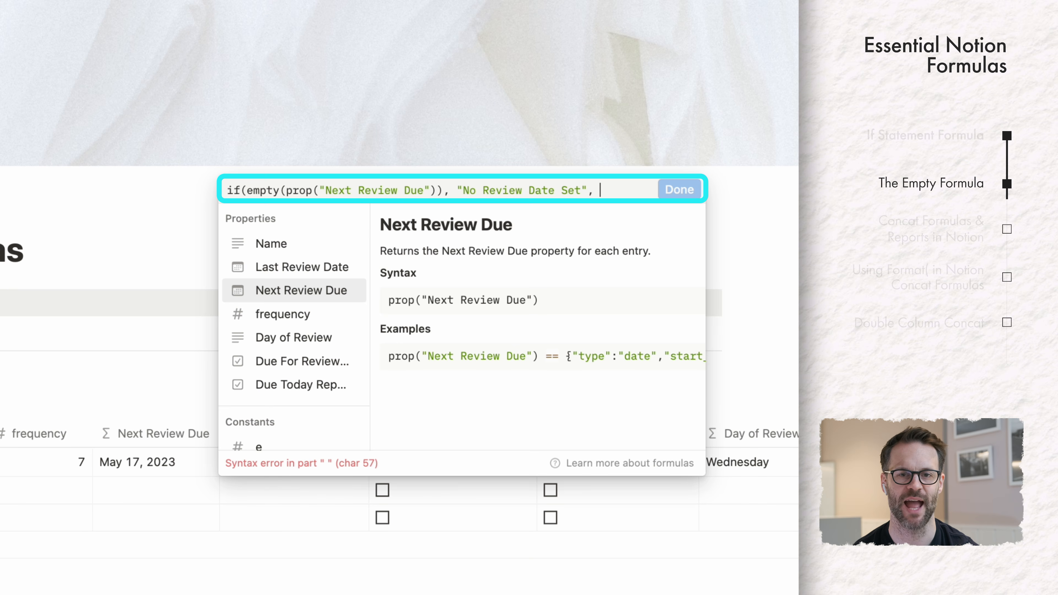
click(300, 292)
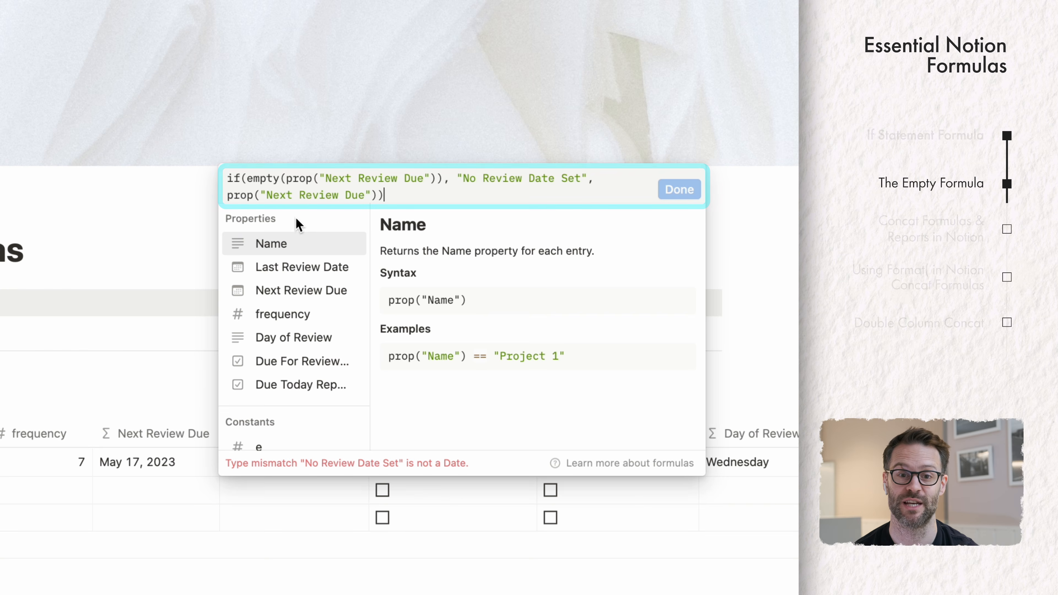
click(688, 193)
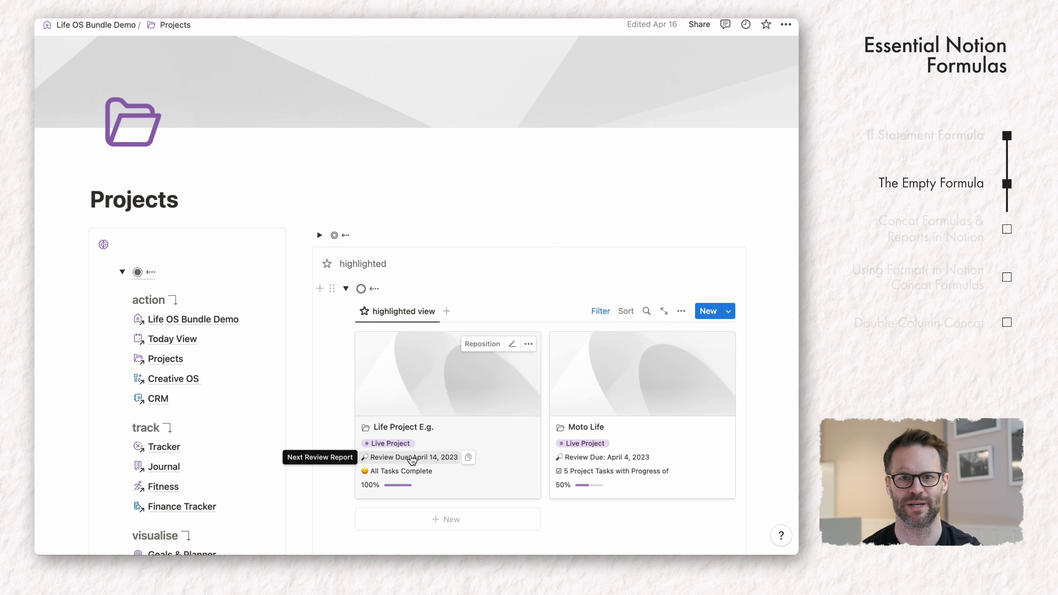
- Examine the Next Review Report formula in the Projects Database and close its editor
click(412, 458)
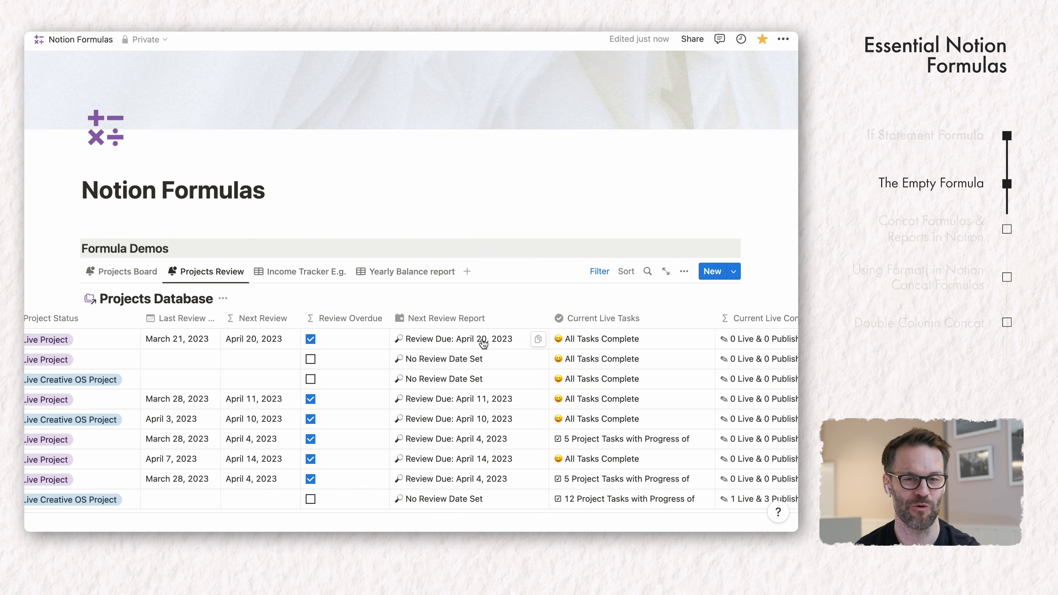
click(482, 343)
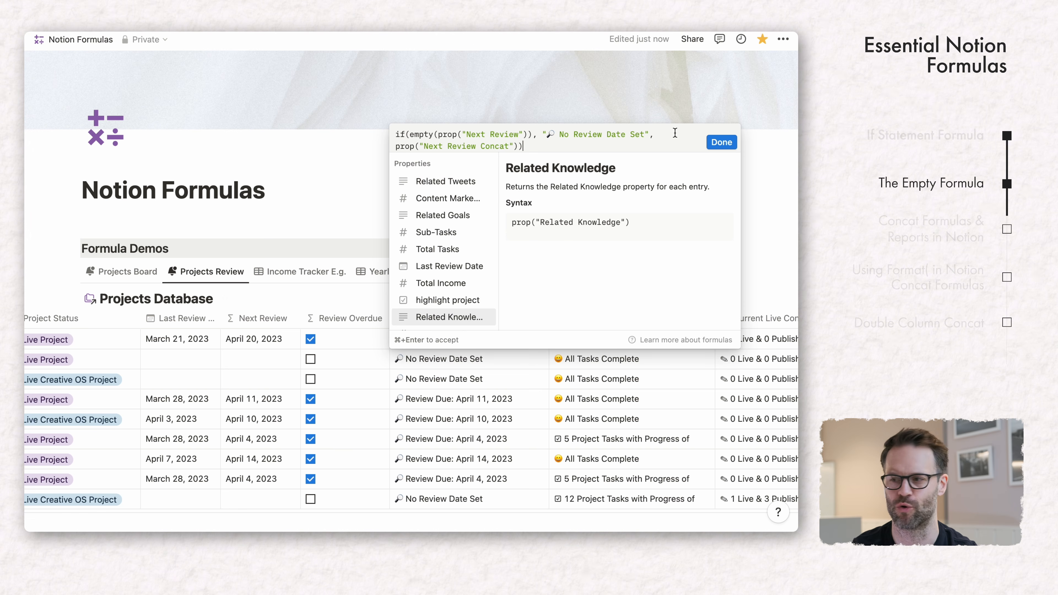
click(720, 140)
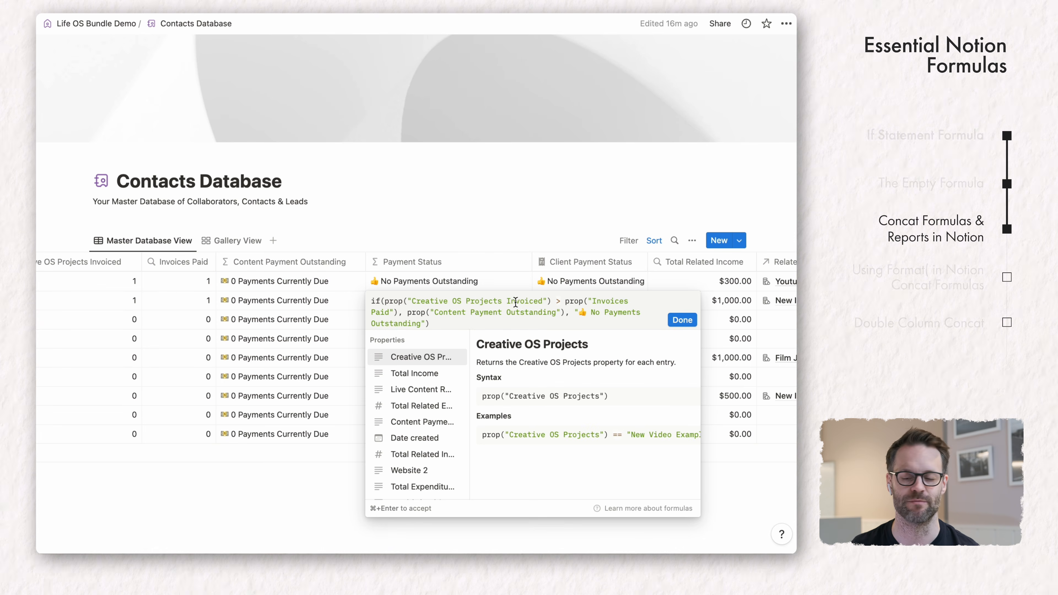
- Examine the Payment Status, Client Payment Status and Content Payment Outstanding formulas in the Contacts Database
click(495, 248)
click(602, 283)
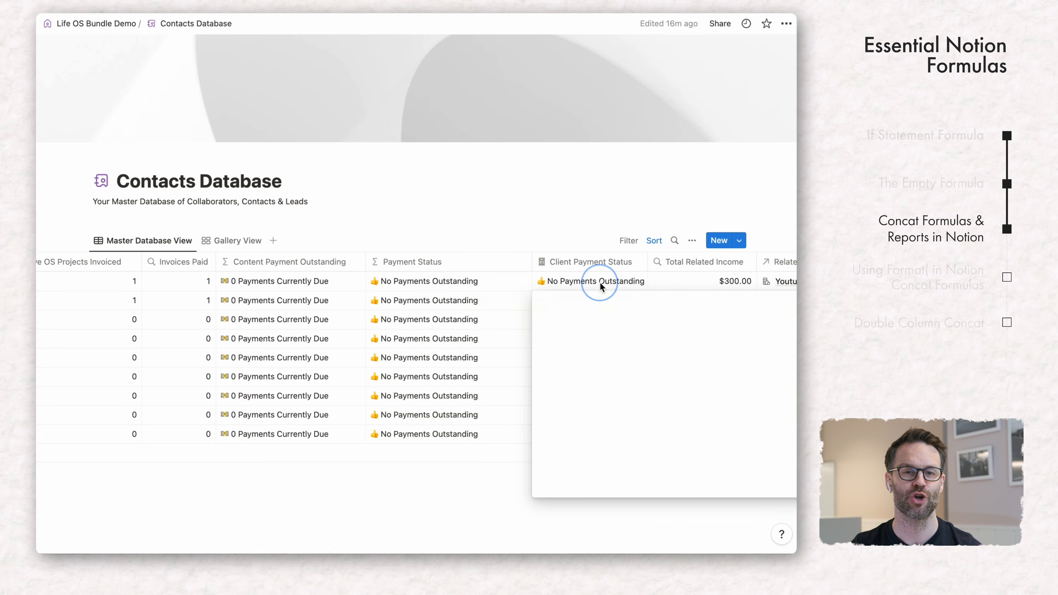
click(530, 224)
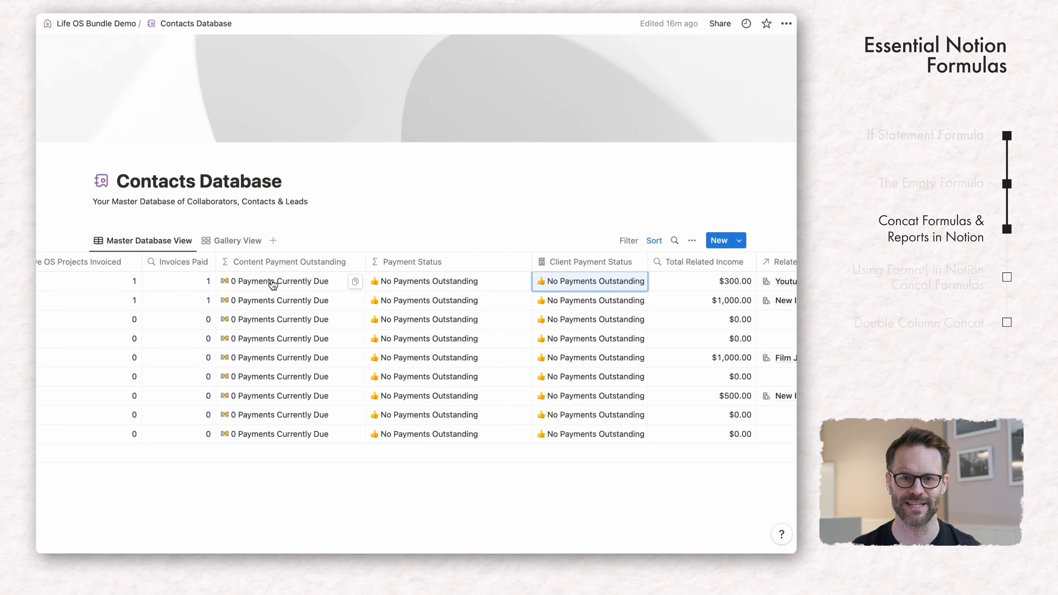
click(273, 283)
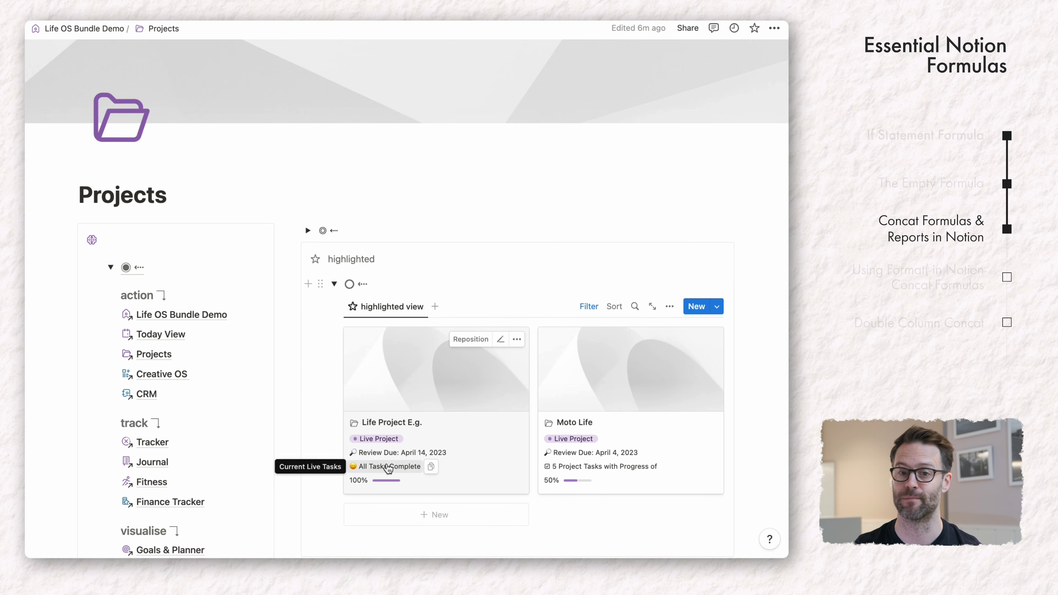
- Examine the Current Live Tasks reports on the Life Project E.g. and Maintain & Review project cards
click(387, 468)
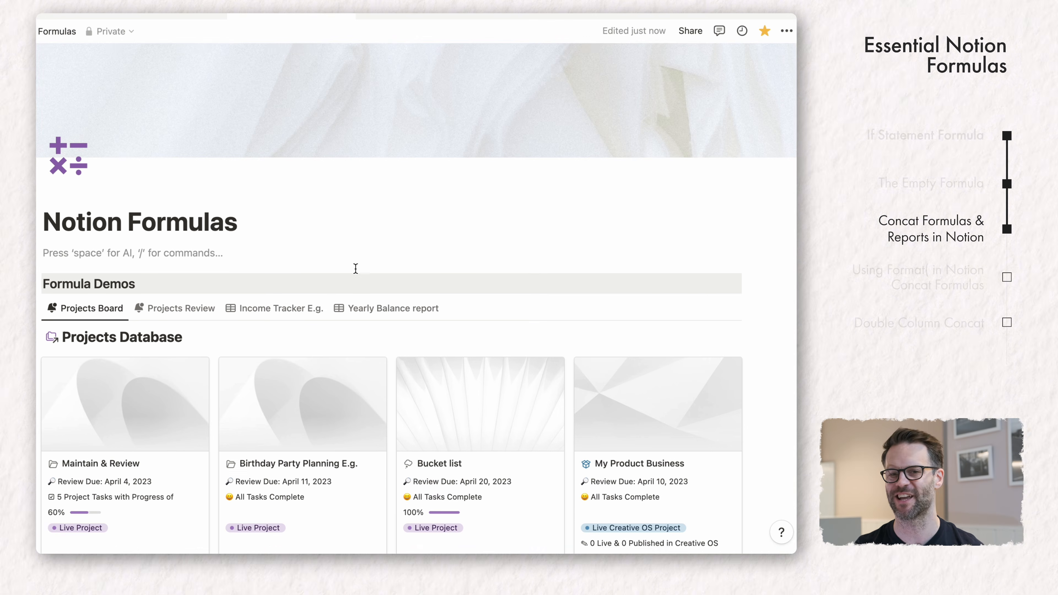
scroll(355, 268, down, 2)
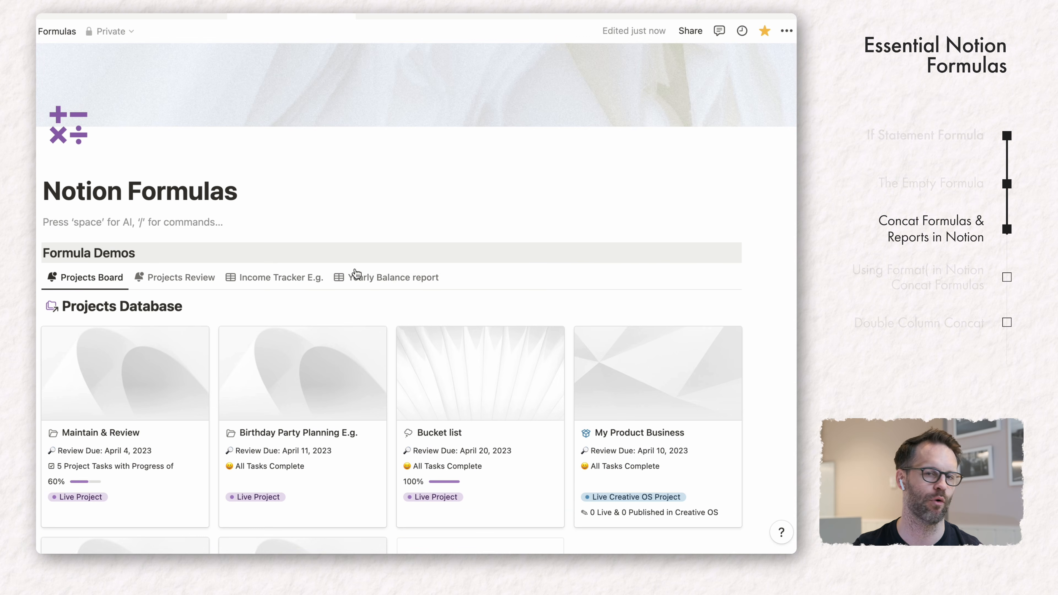
click(133, 469)
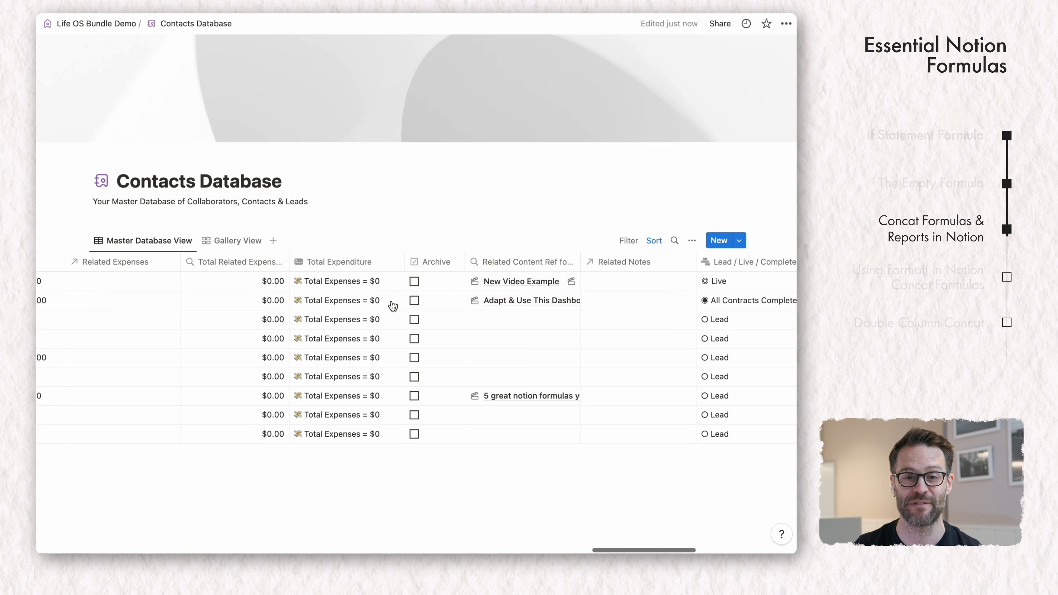
- Examine the Total Expenditure concat formula in the Contacts Database, close its editor and look over the Projects page reports
click(346, 288)
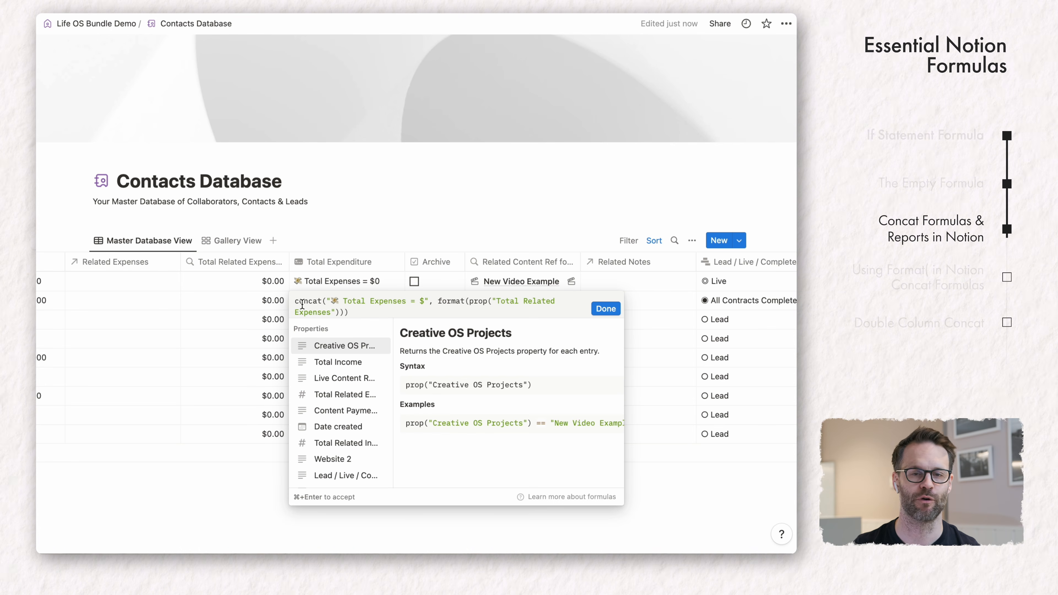
click(612, 313)
scroll(368, 184, left, 10)
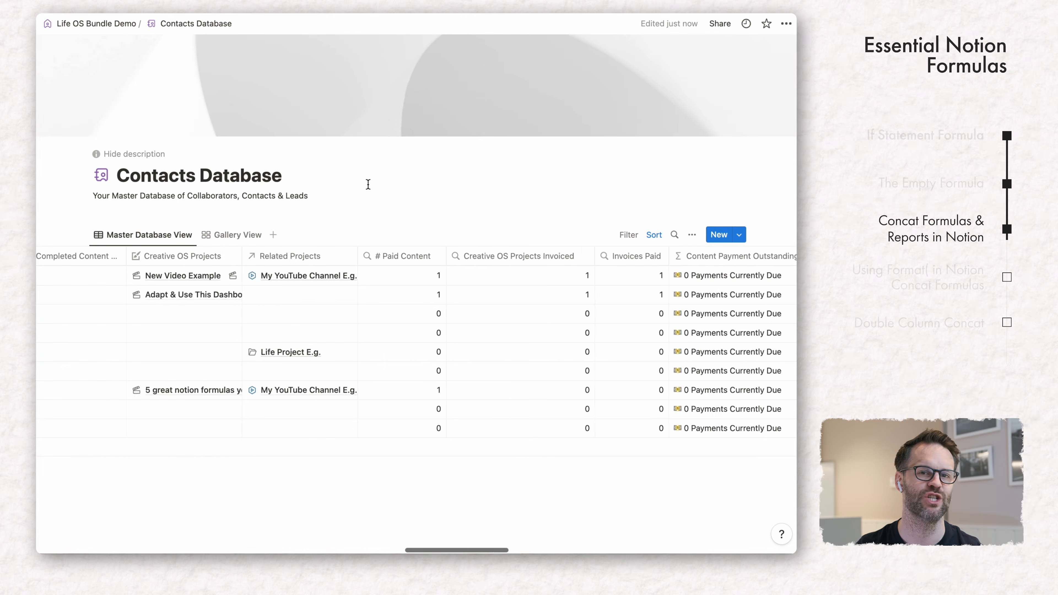
scroll(368, 183, left, 3)
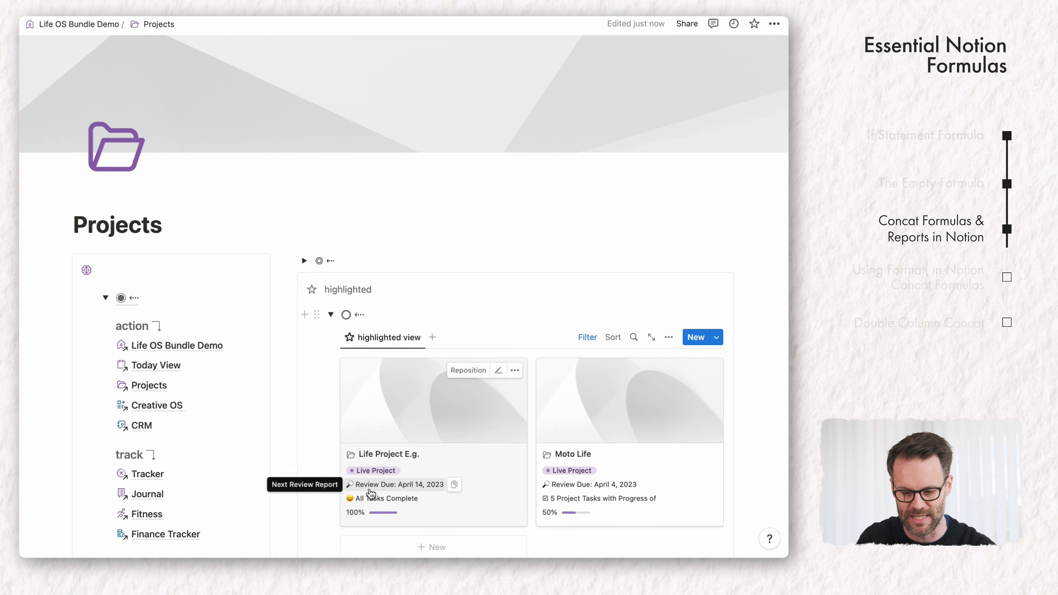
scroll(358, 450, down, 2)
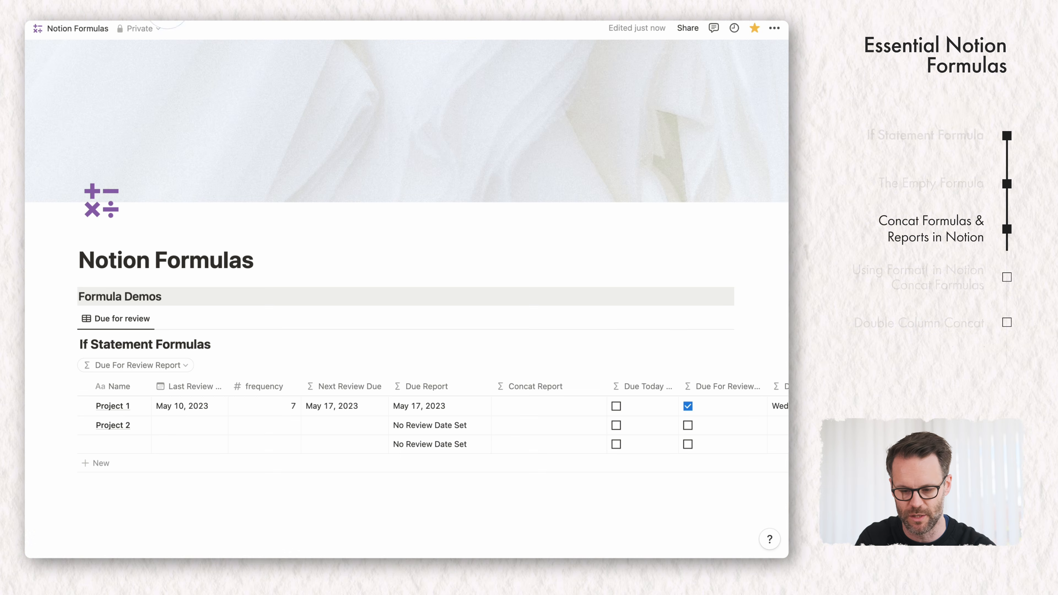
- Enter the formula concat("Next Review Due: ", prop("Next Review Due")) in the Concat Report column of the If Statement Formulas table
click(513, 407)
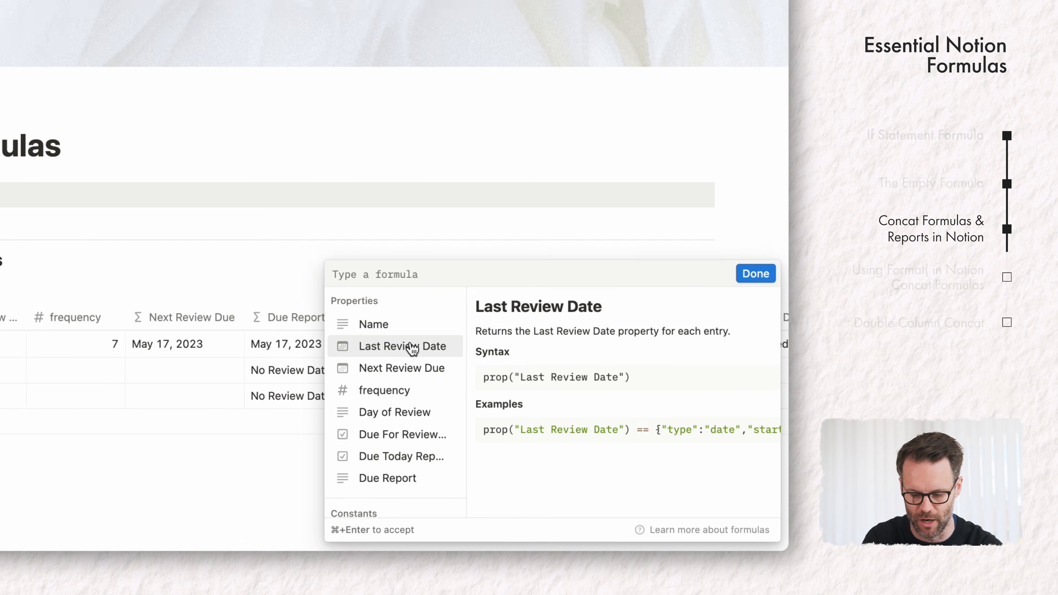
text(concat)
text(()
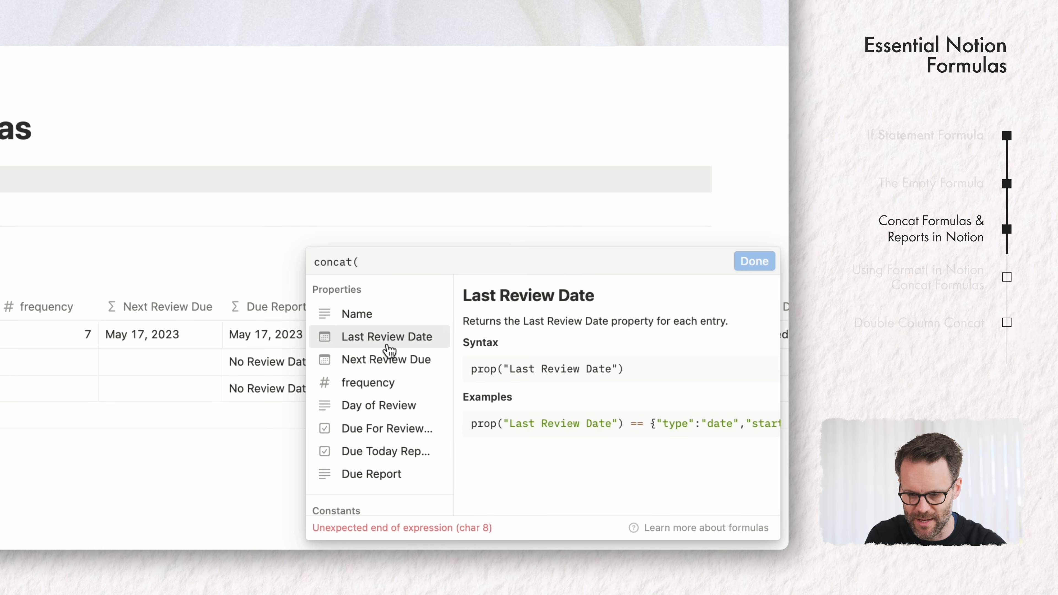
text("Next Review Due:)
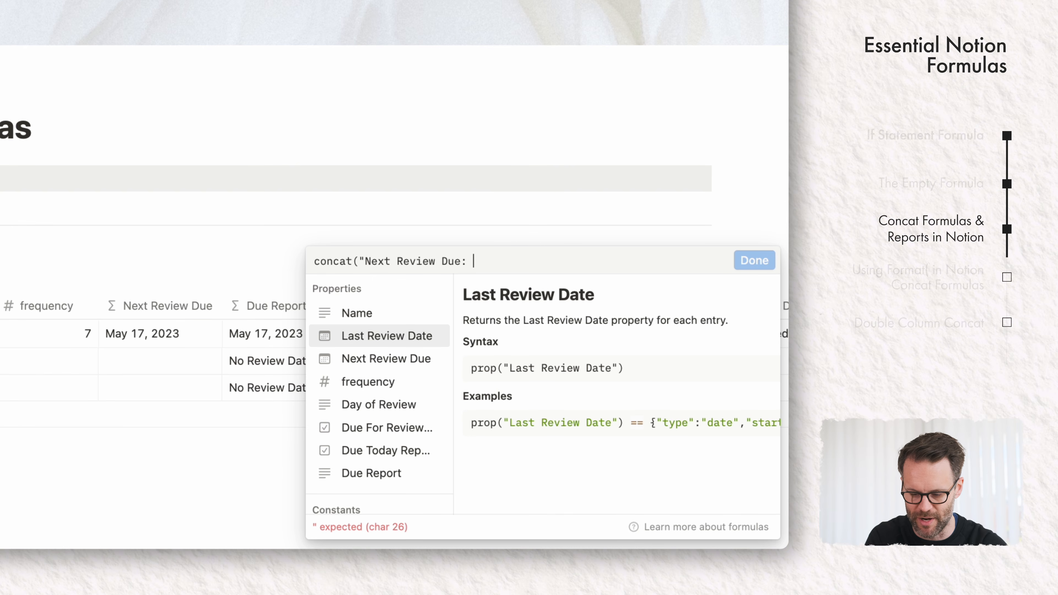
text(")
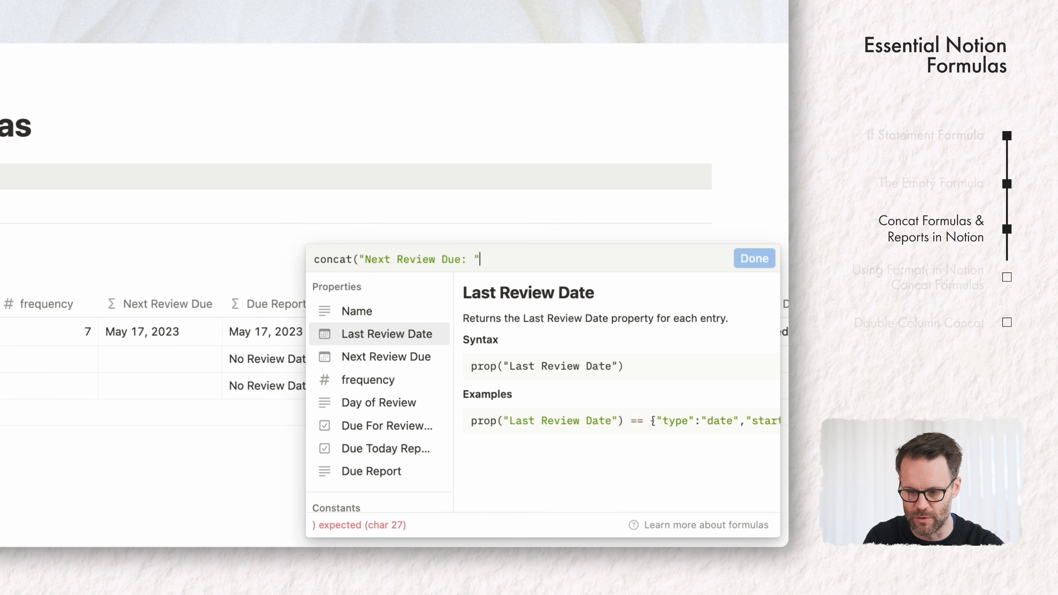
text(,)
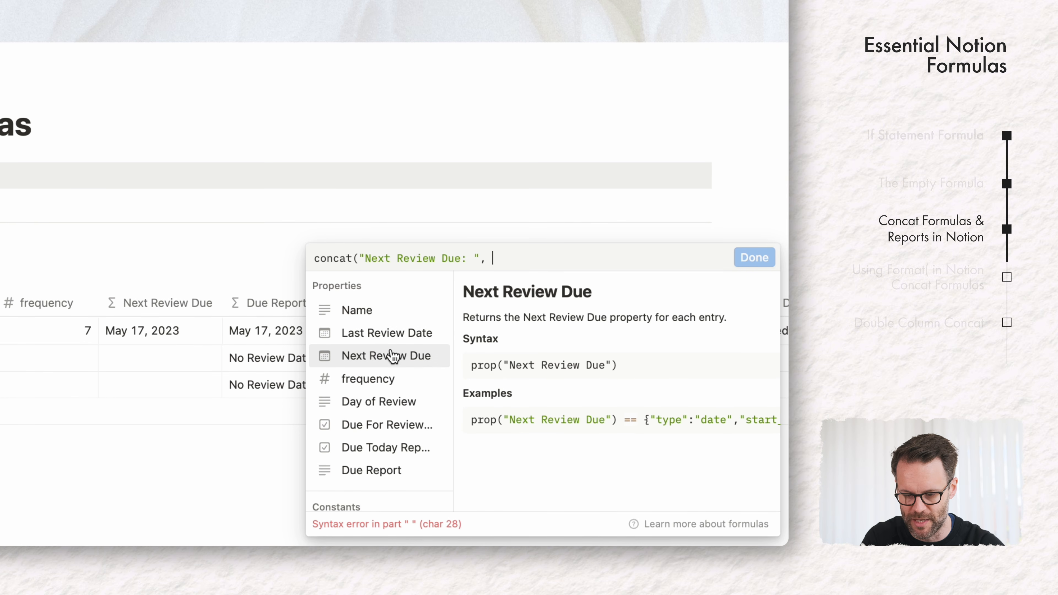
click(389, 361)
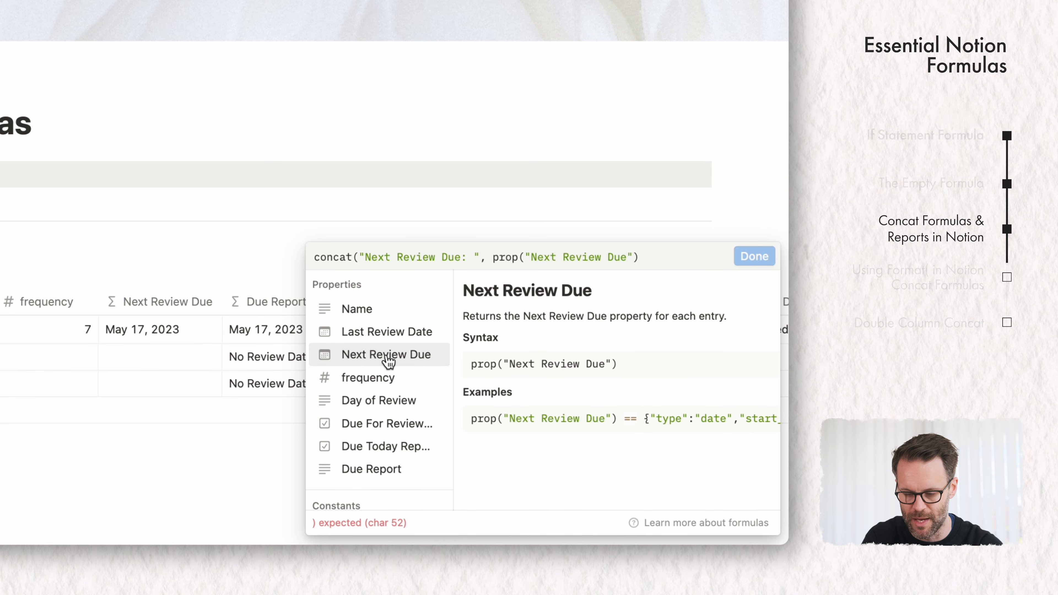
text())
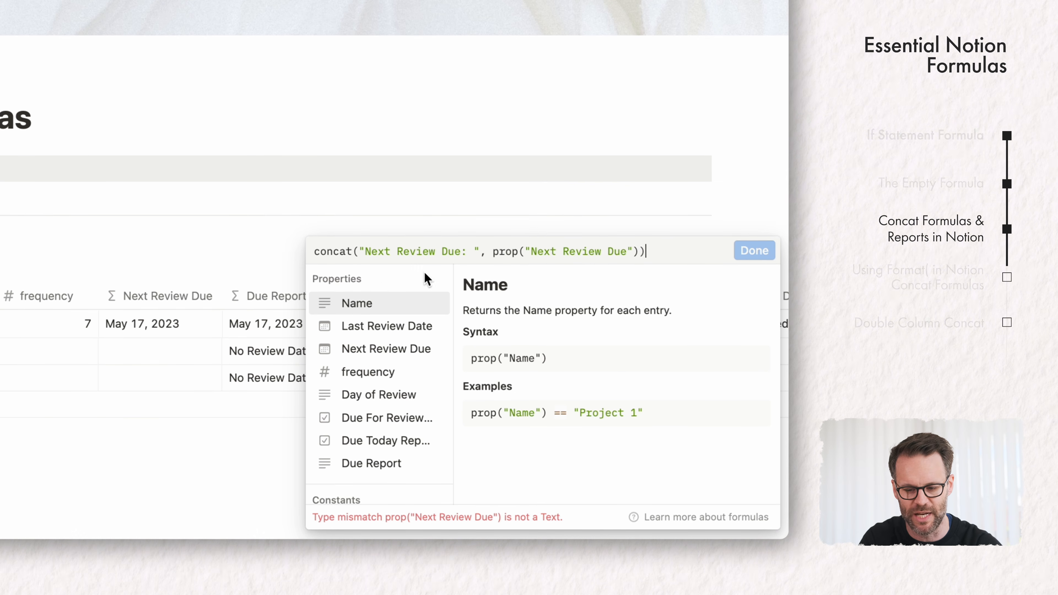
- Wrap the Next Review Due property in format() inside the Concat Report formula, including its closing bracket
click(493, 249)
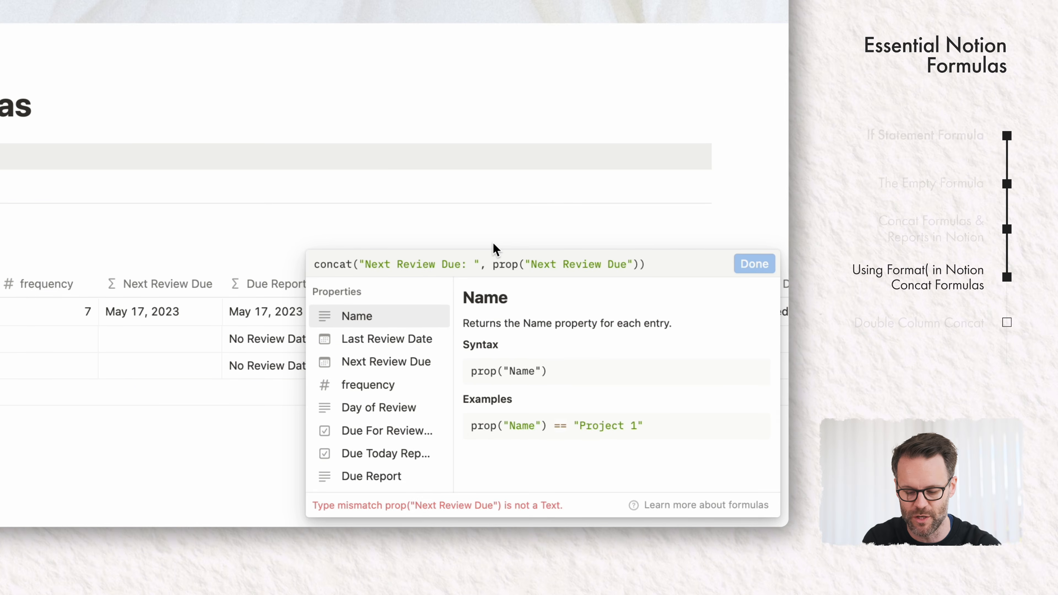
text(format()
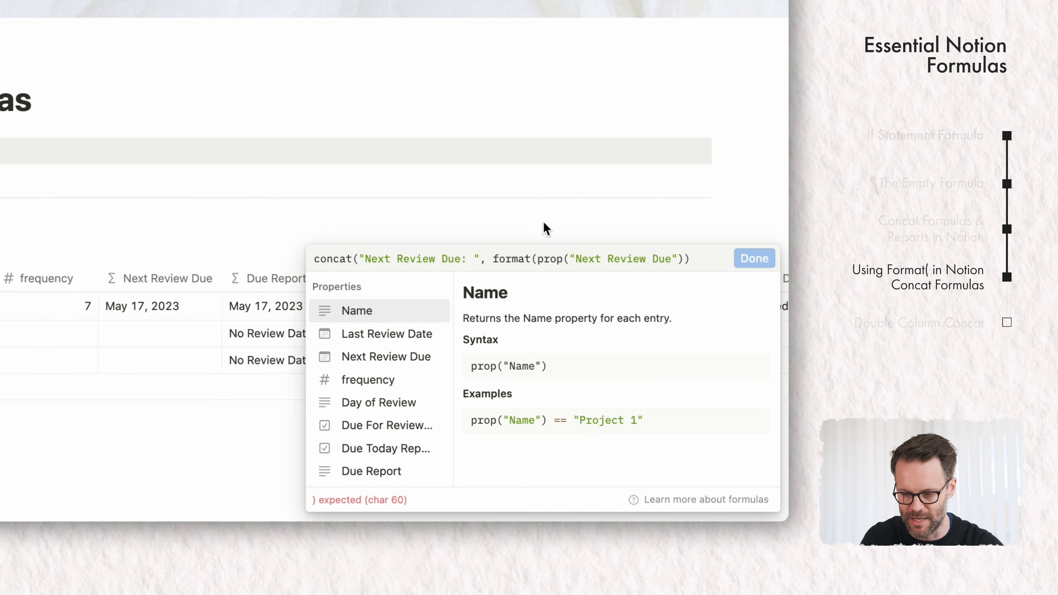
click(697, 261)
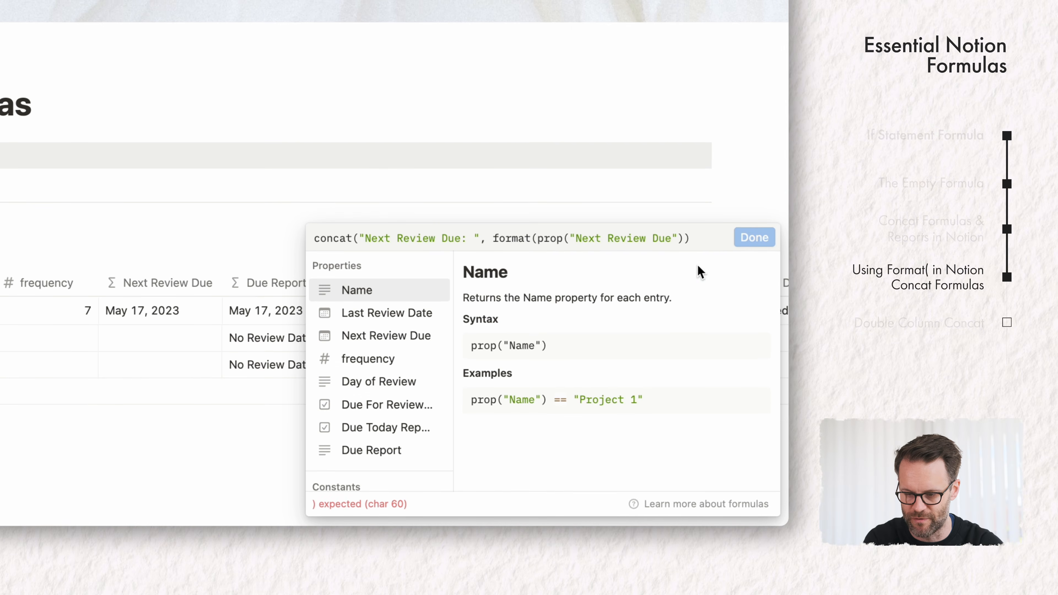
text())
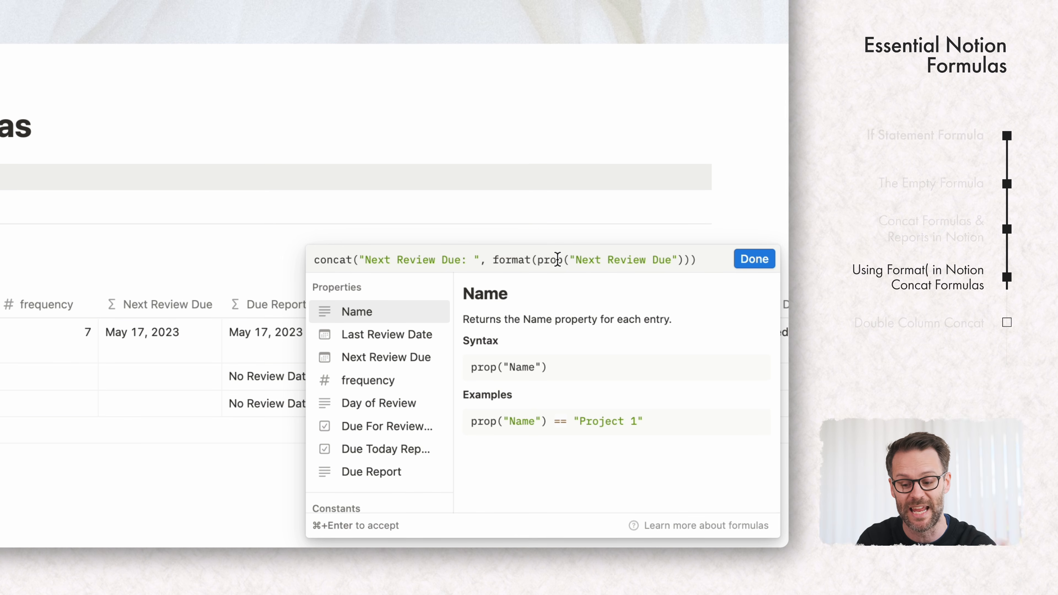
- Remove the format() wrapper and its closing bracket from around the Next Review Due property
double_click(537, 262)
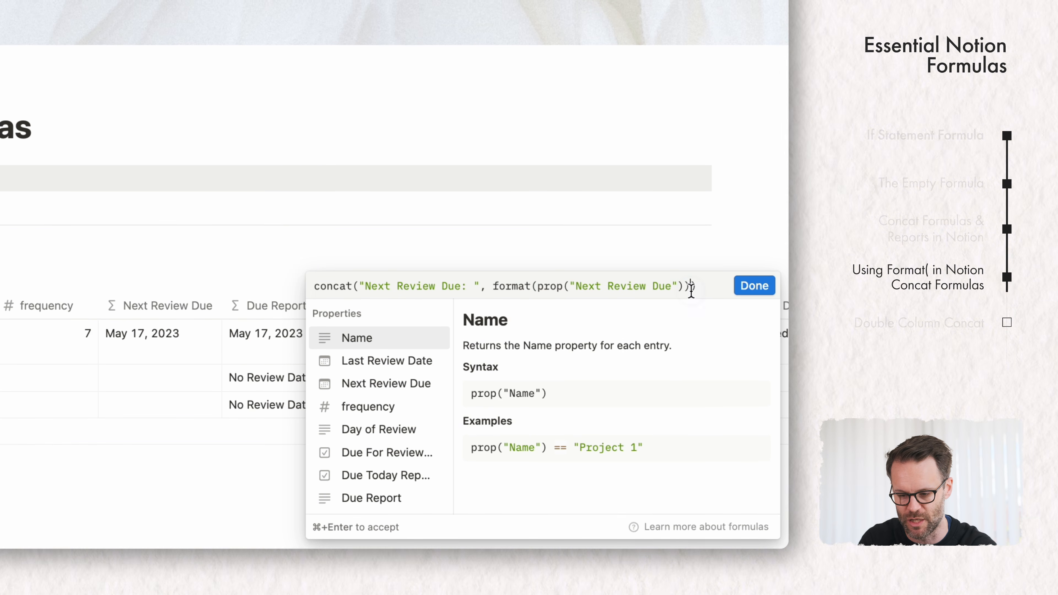
key(BackSpace)
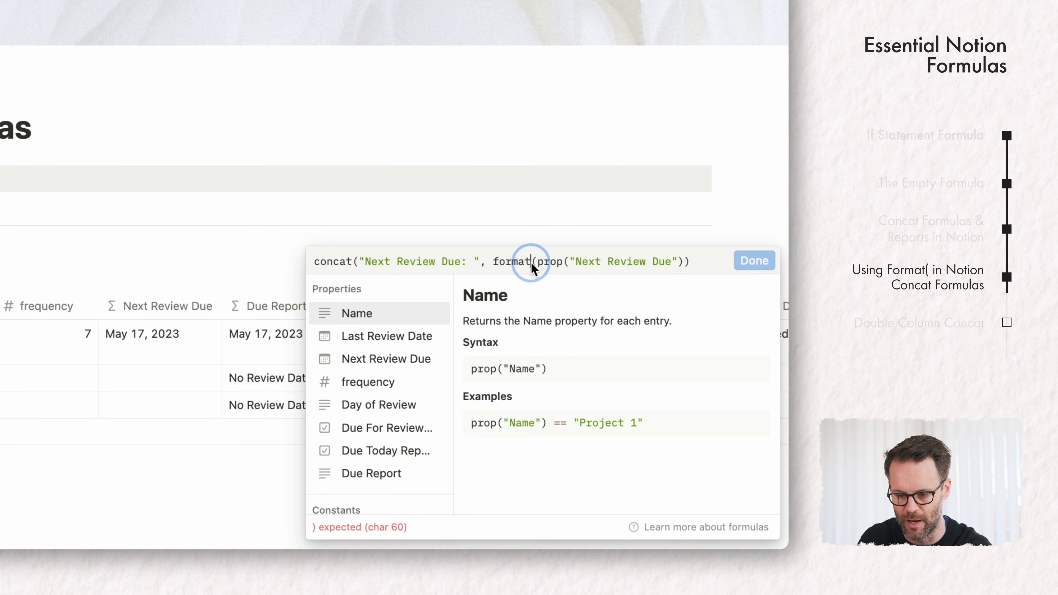
key(BackSpace)
key(BackSpace)
key(BackSpace)
key(BackSpace)
key(BackSpace)
key(BackSpace)
key(Delete)
click(493, 264)
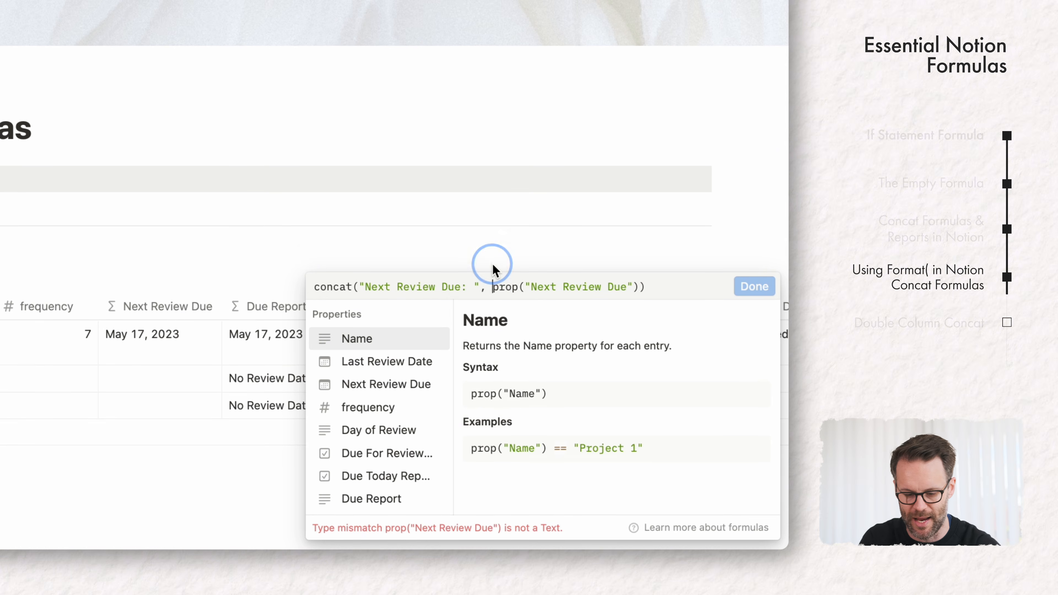
- Complete the Concat Report formula as concat("Next Review Due: ", format(prop("Next Review Due"))) and save it
text(format)
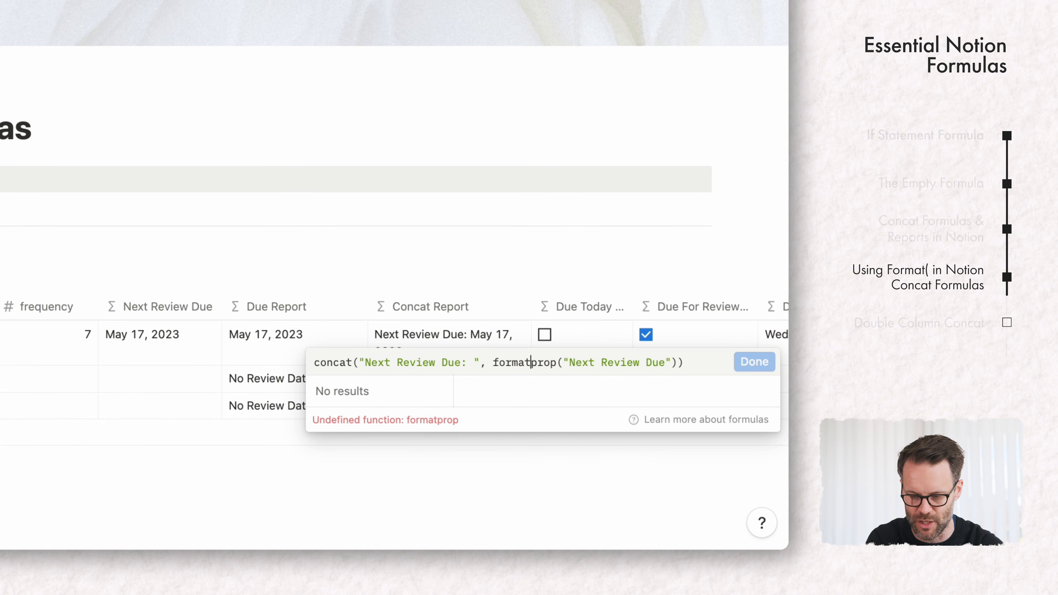
text(()
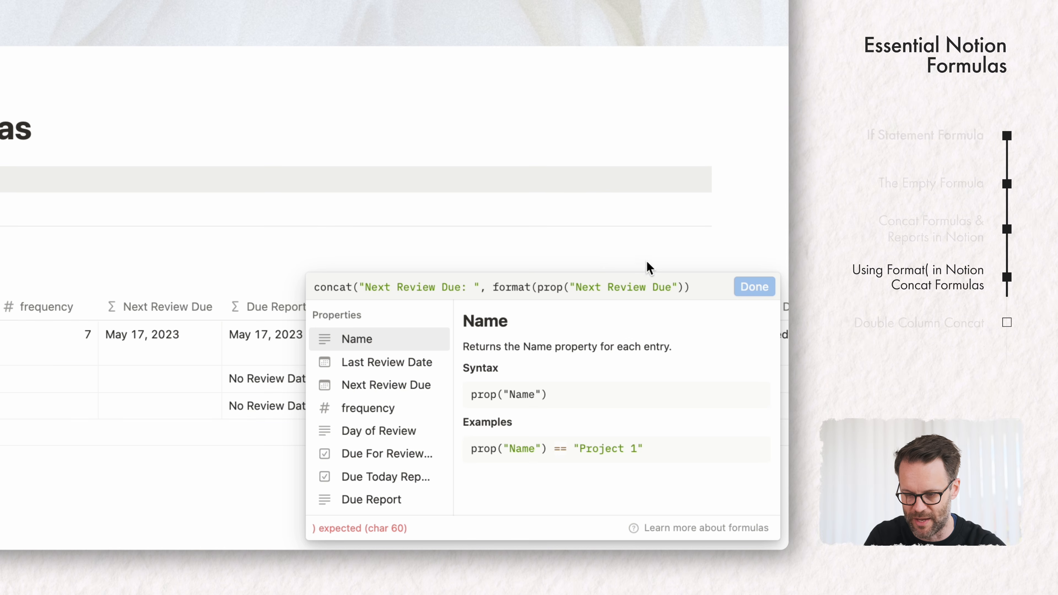
click(693, 287)
text())
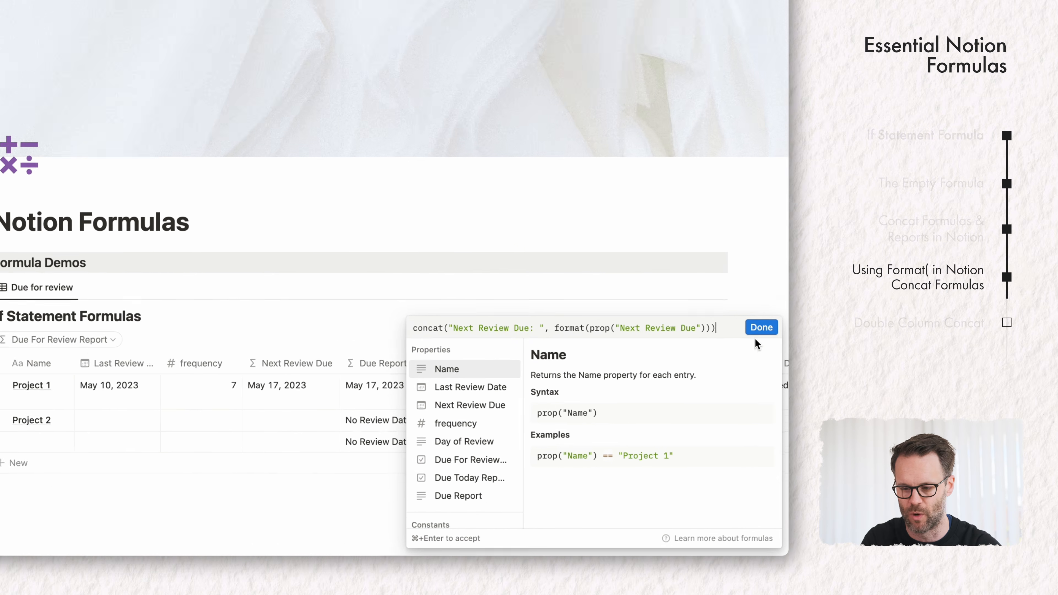
click(754, 261)
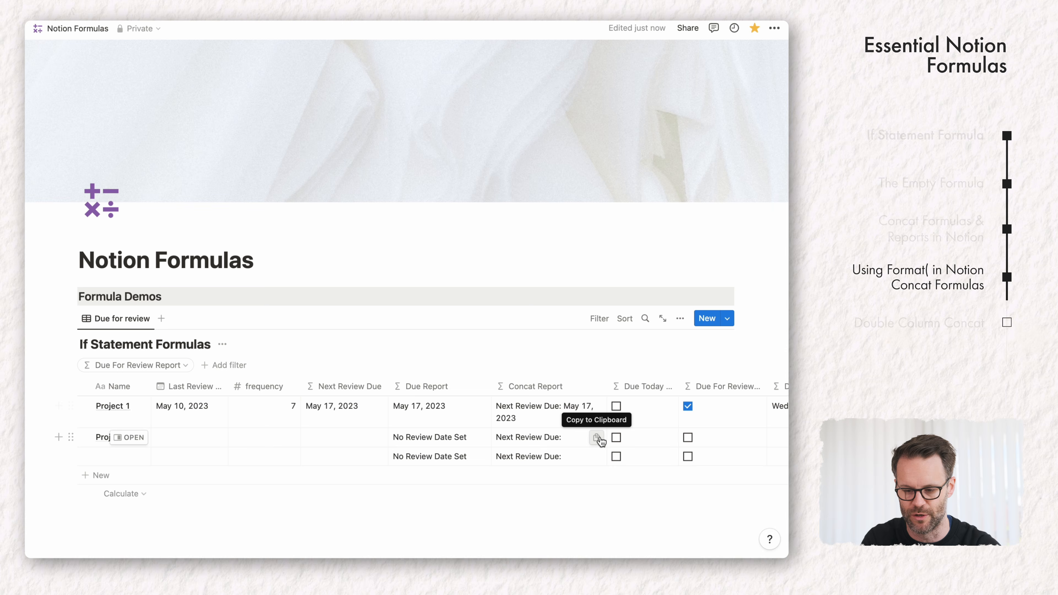
- Insert a dotted circle character before the "Next Review Due: " text in the Concat Report formula and save it
click(553, 416)
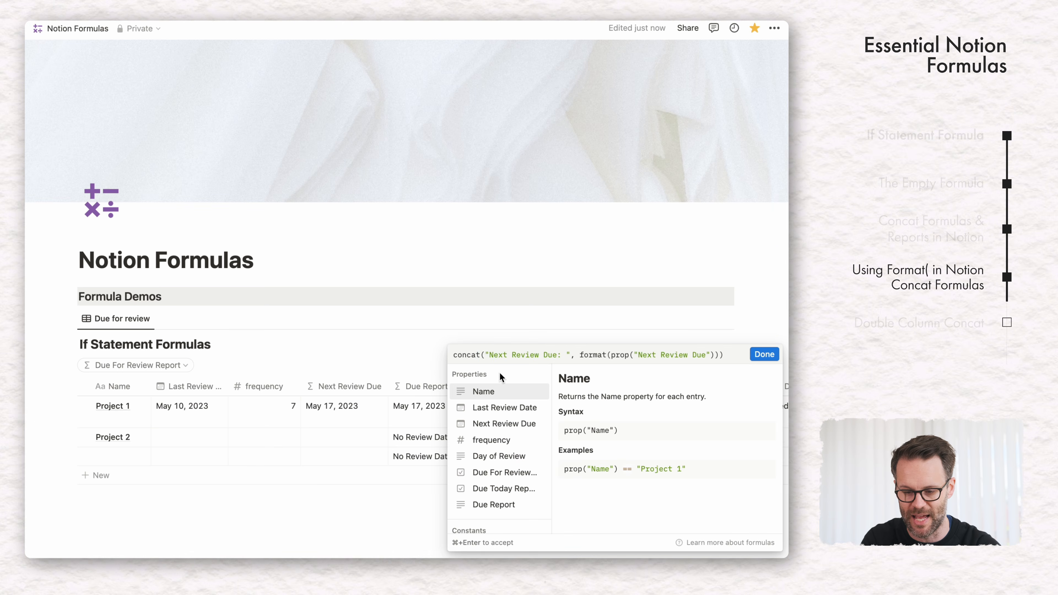
click(488, 355)
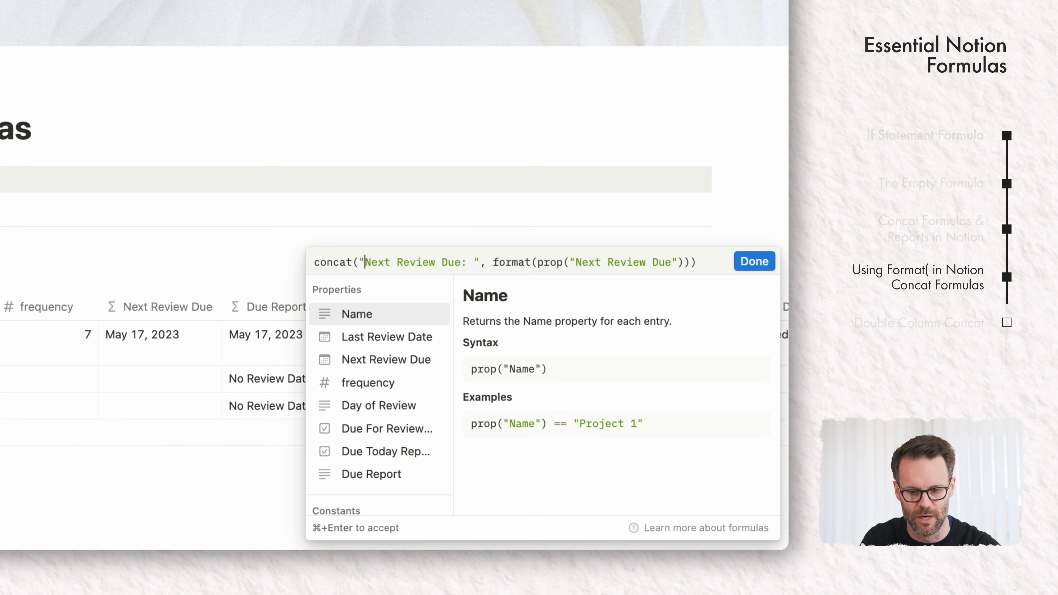
key(ctrl+super+space)
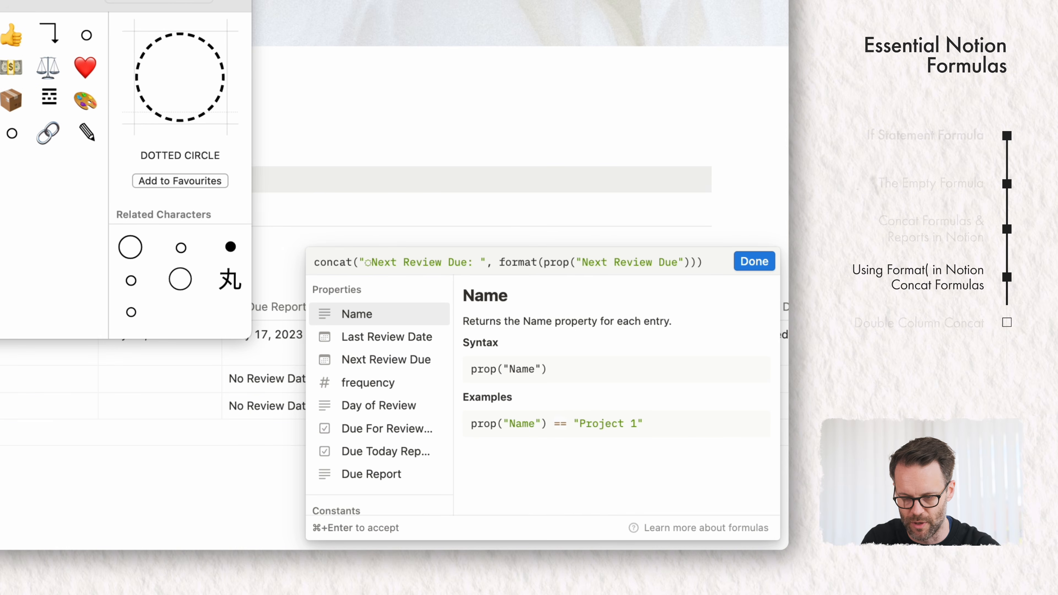
click(750, 261)
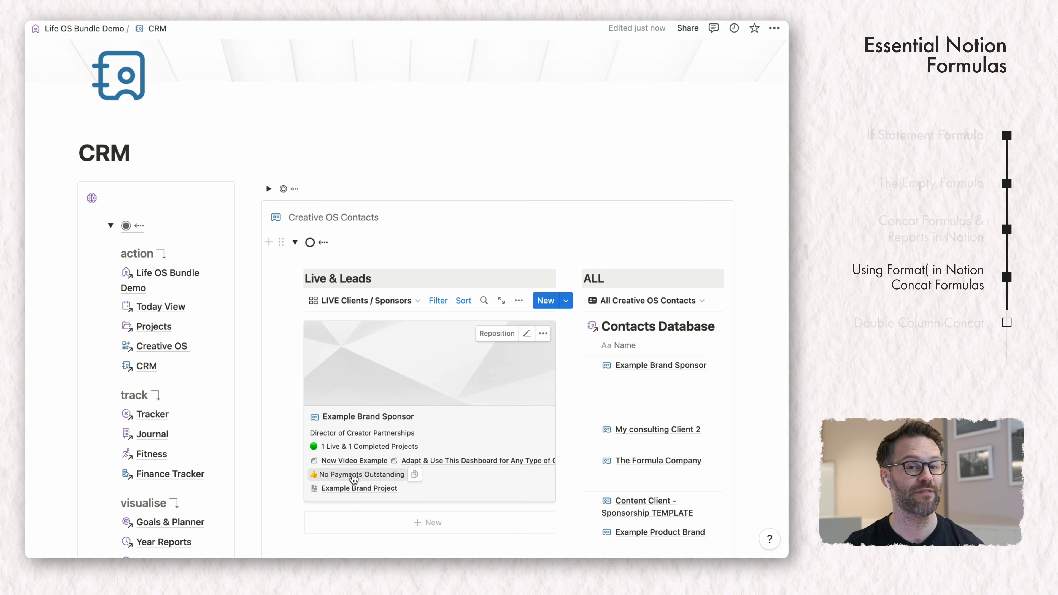
- Examine the payment report formula on the Example Brand Sponsor card and the task report on the Life Project E.g. card
click(359, 470)
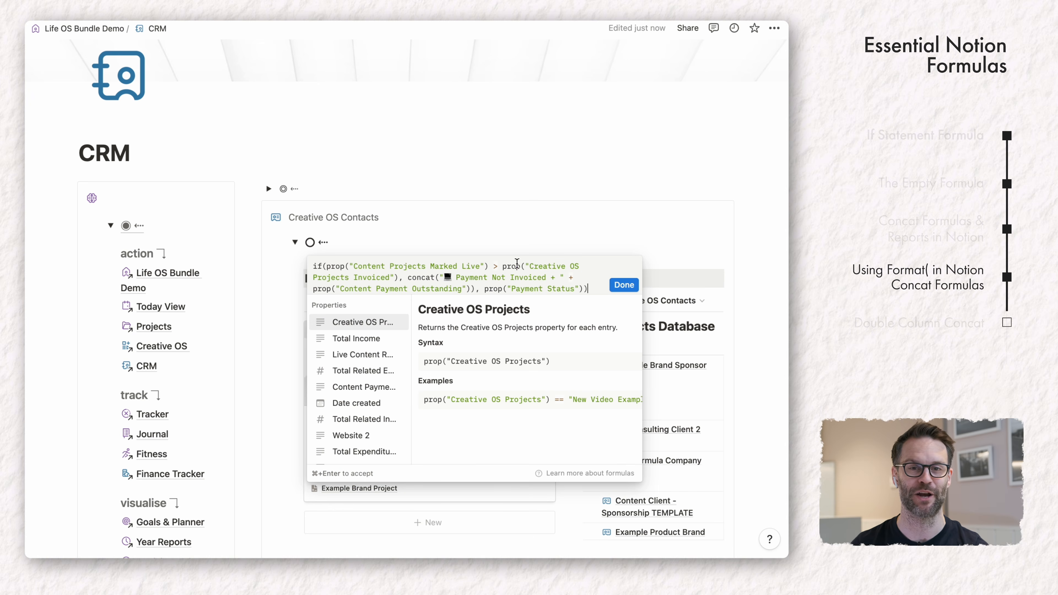
double_click(421, 277)
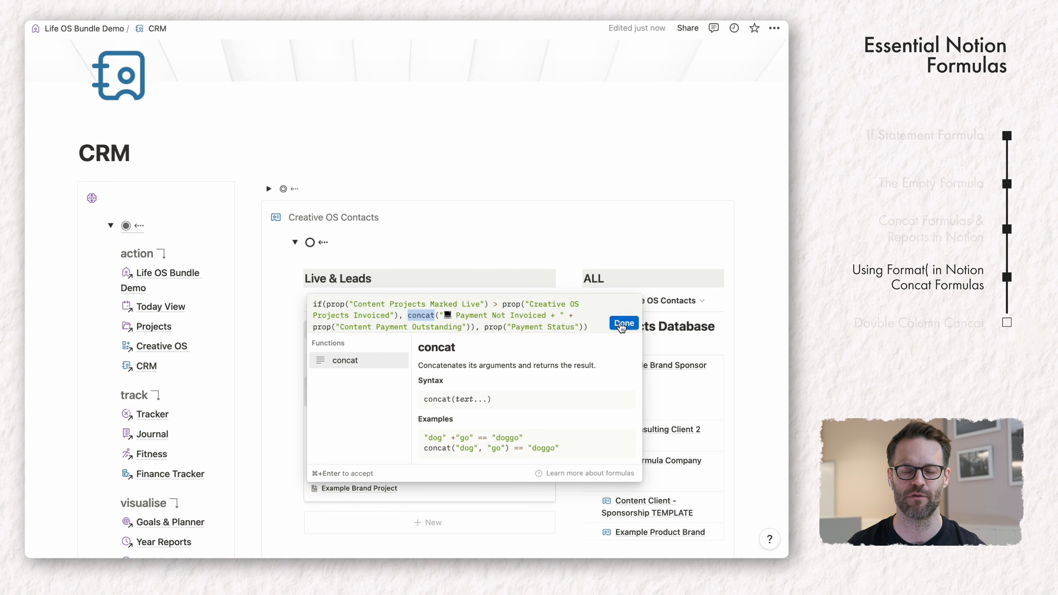
click(623, 323)
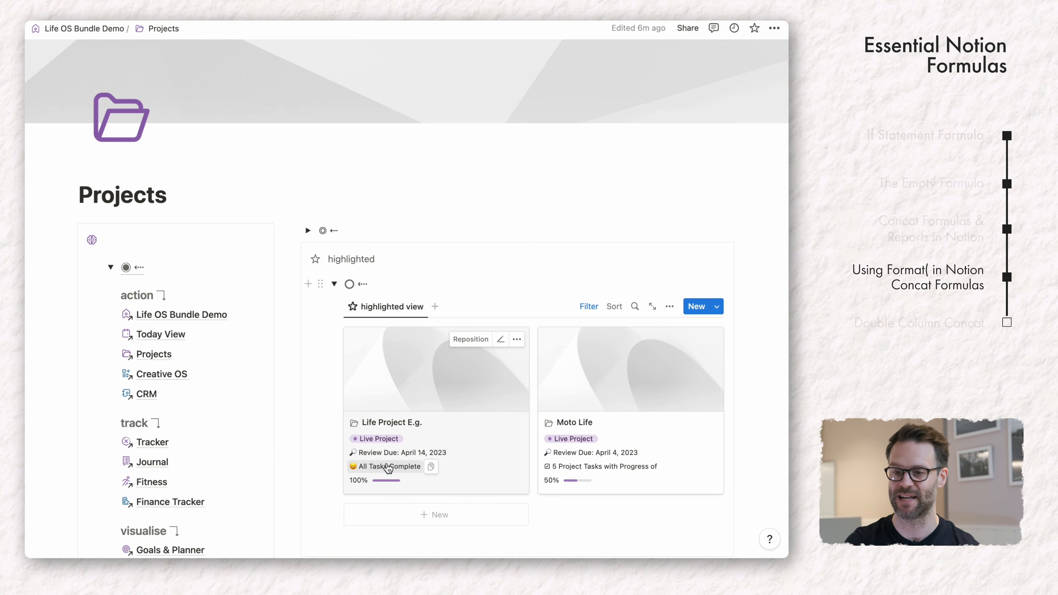
click(378, 466)
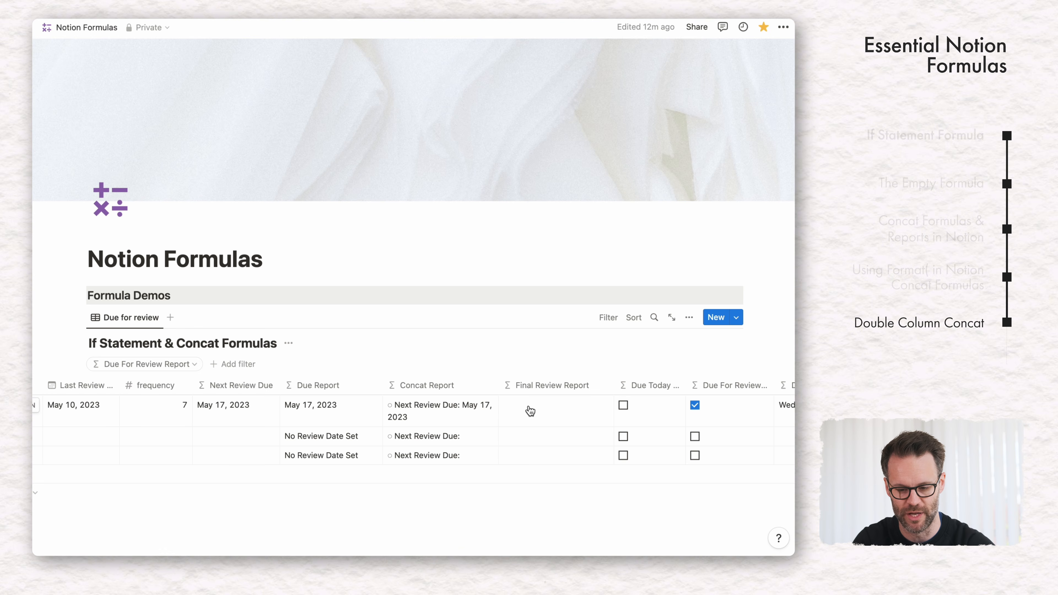
- Enter an if formula in Final Review Report that checks Due Report against "No Review Date Set" and returns Due Report or Concat Report
click(542, 417)
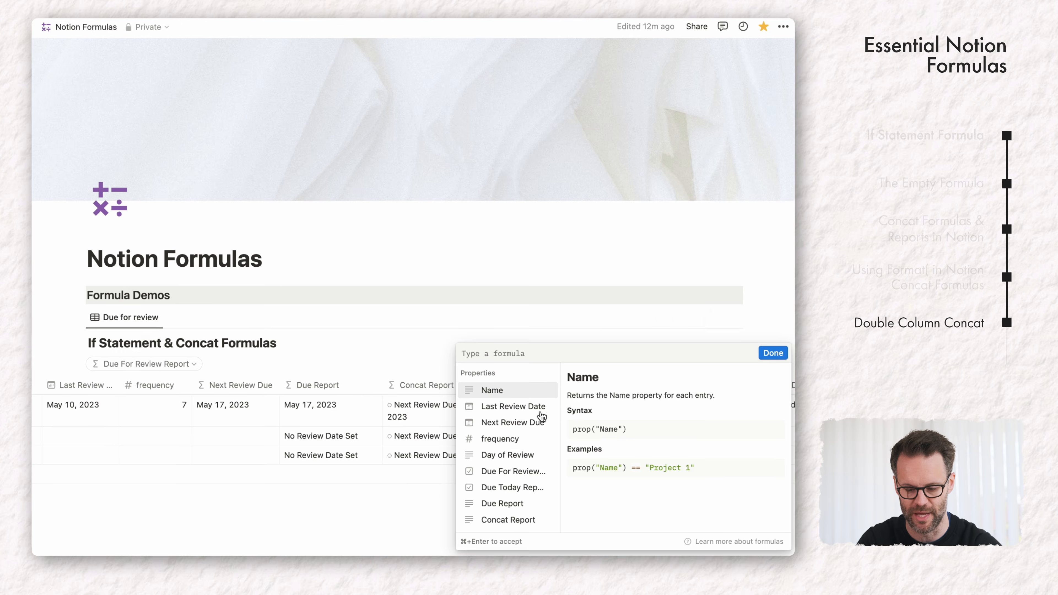
text(if()
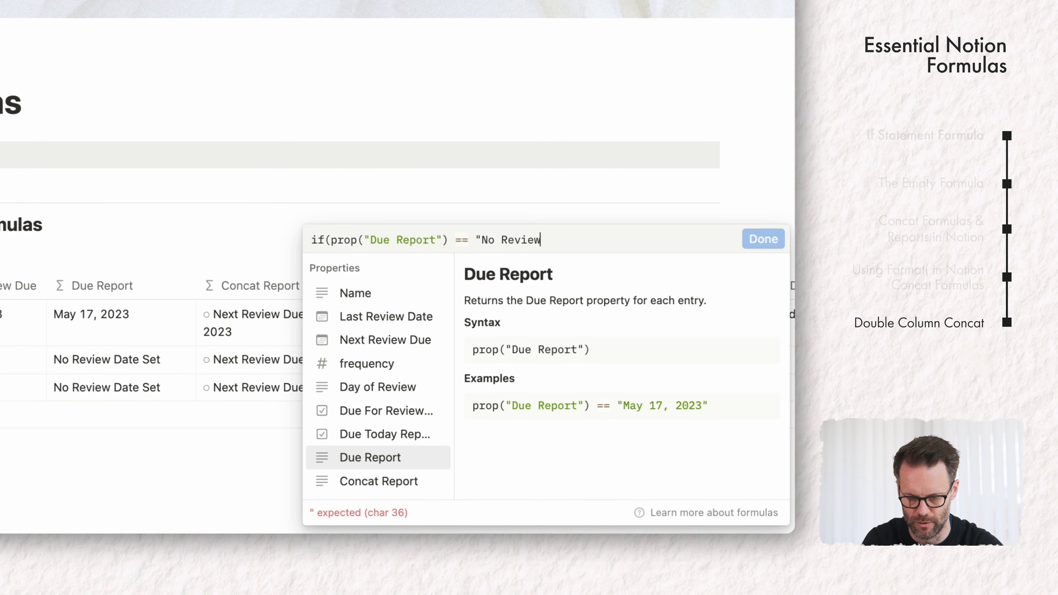
text(Set,)
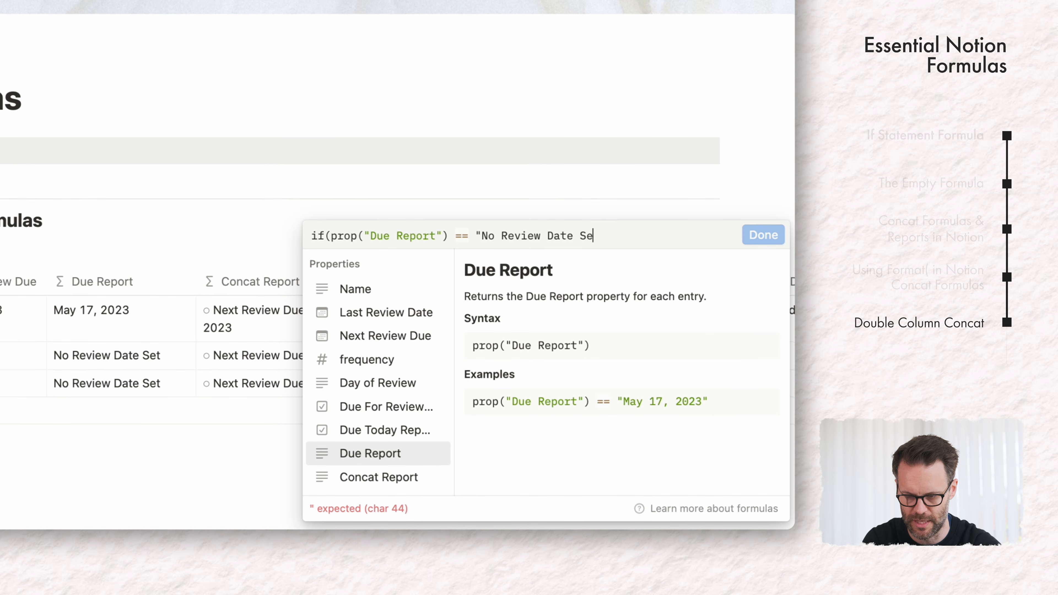
click(372, 449)
text(,)
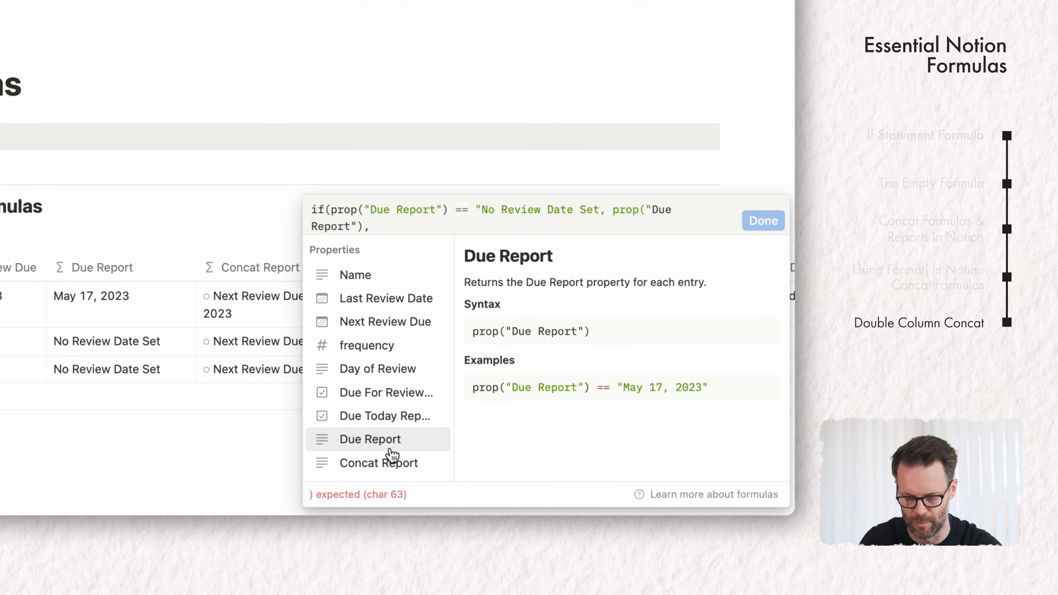
click(389, 461)
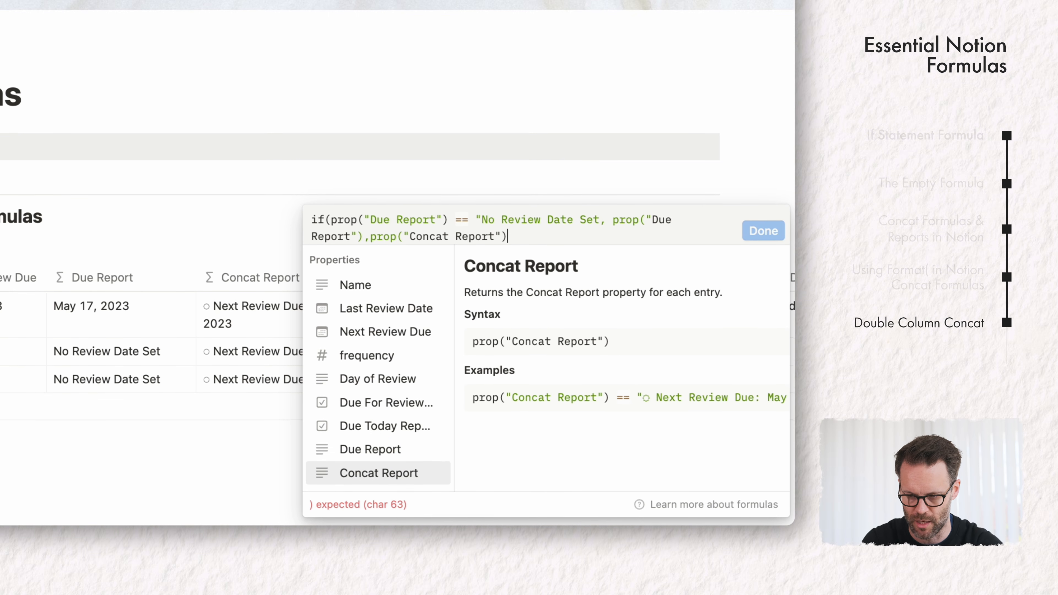
text())
- Add the missing closing quotation mark after No Review Date Set and a space before the Concat Report property in the formula
scroll(309, 343, down, 5)
click(370, 241)
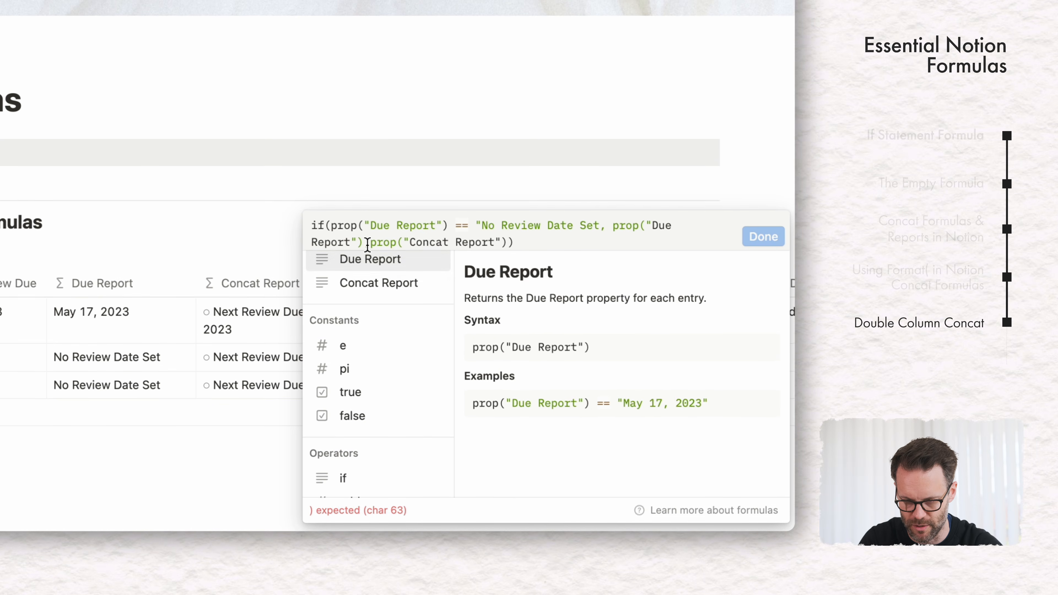
key(Left)
key(Left)
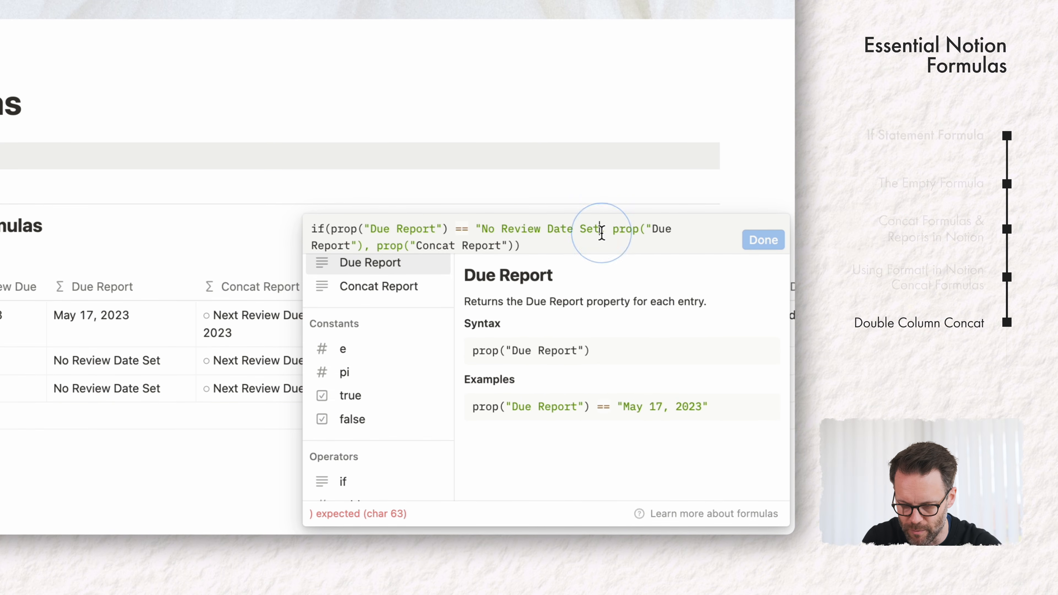
text(",)
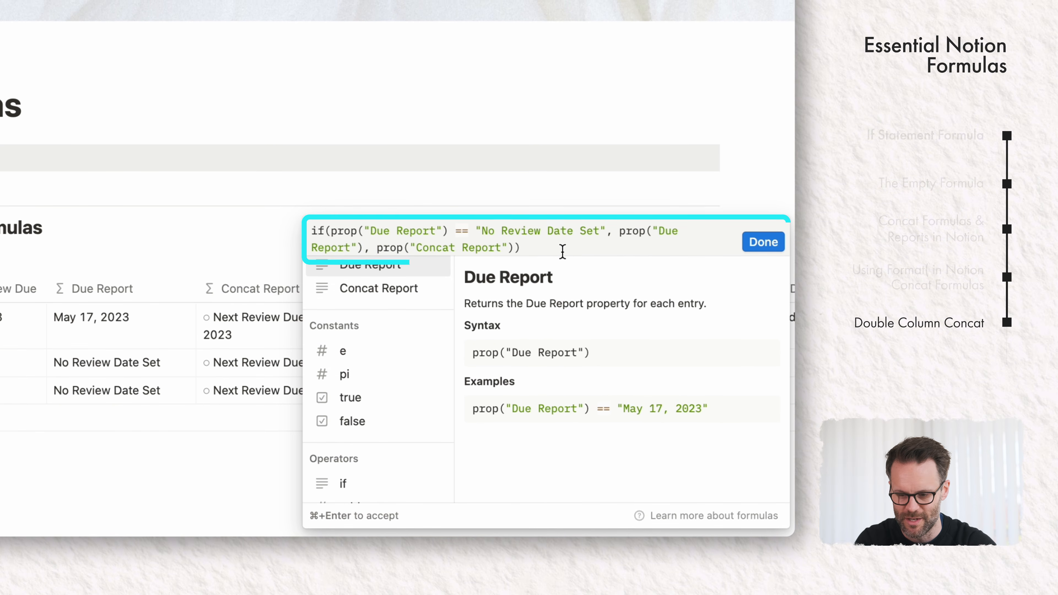
click(563, 252)
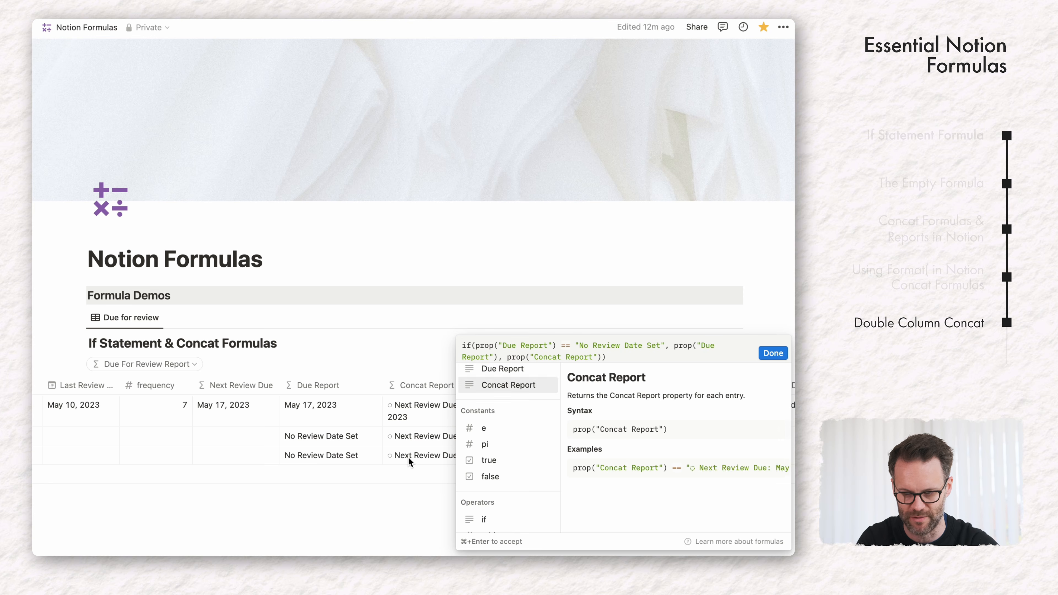
- Save the Final Review Report formula and check the report column for the project rows
click(773, 353)
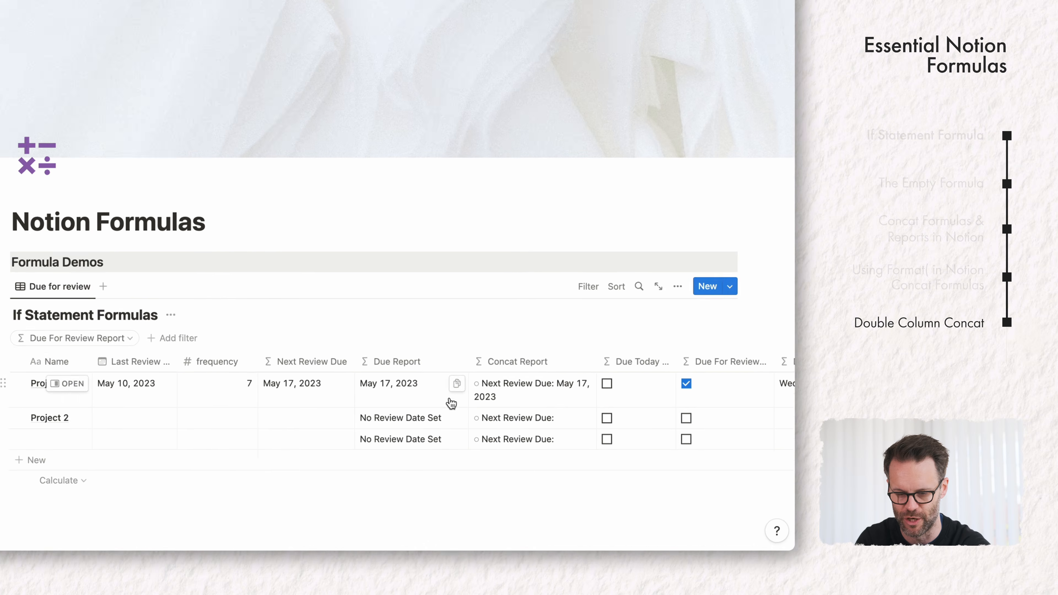
scroll(459, 413, right, 5)
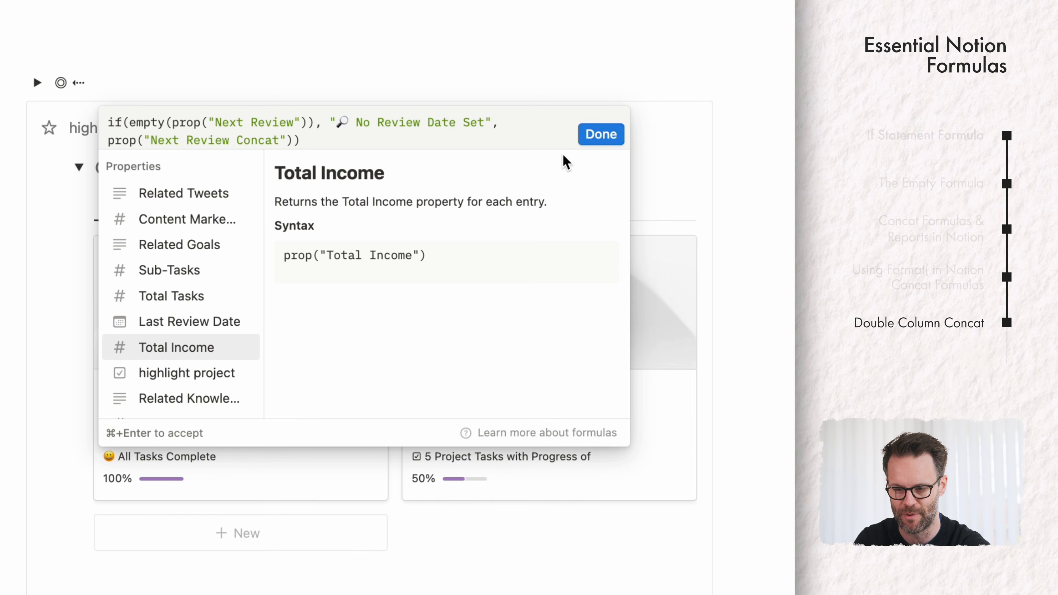
- Examine the if formula for missing review dates on the project database and the content report if formula in Creative OS Contacts
click(610, 135)
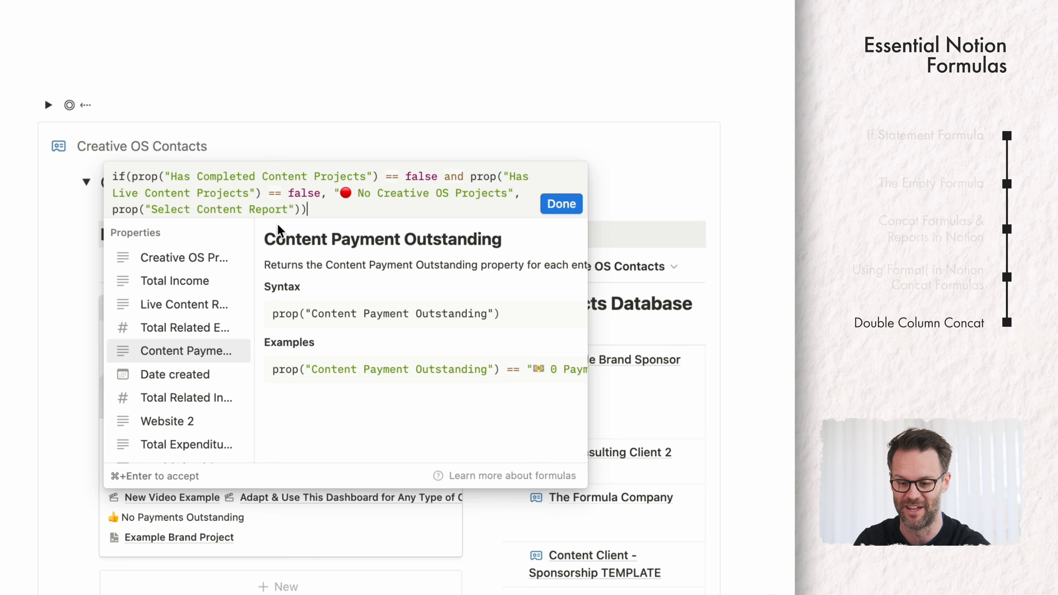
click(641, 141)
click(165, 522)
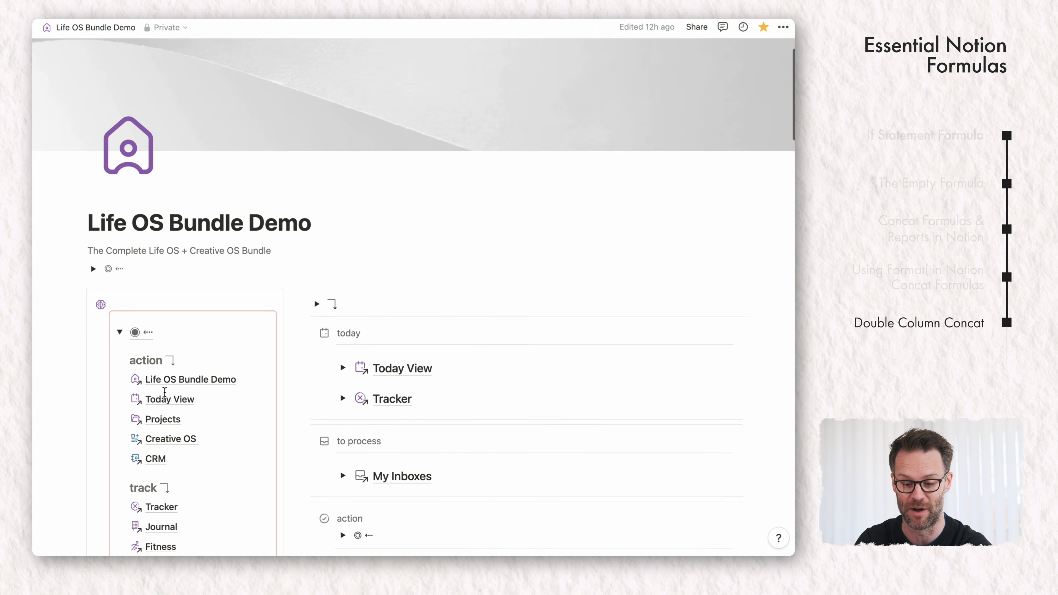
scroll(165, 388, down, 3)
scroll(167, 375, up, 3)
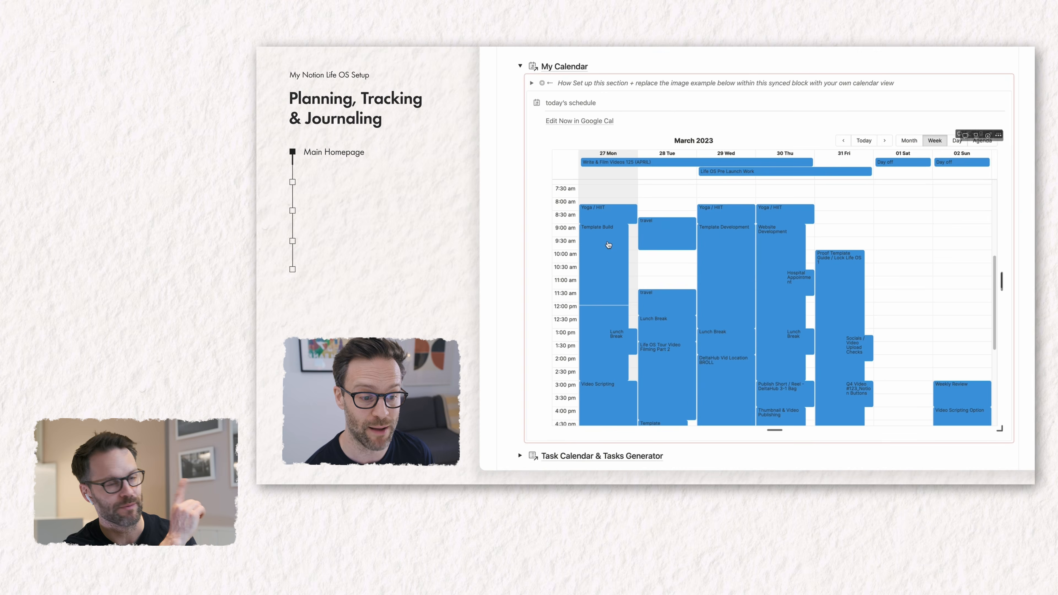
scroll(838, 206, up, 1)
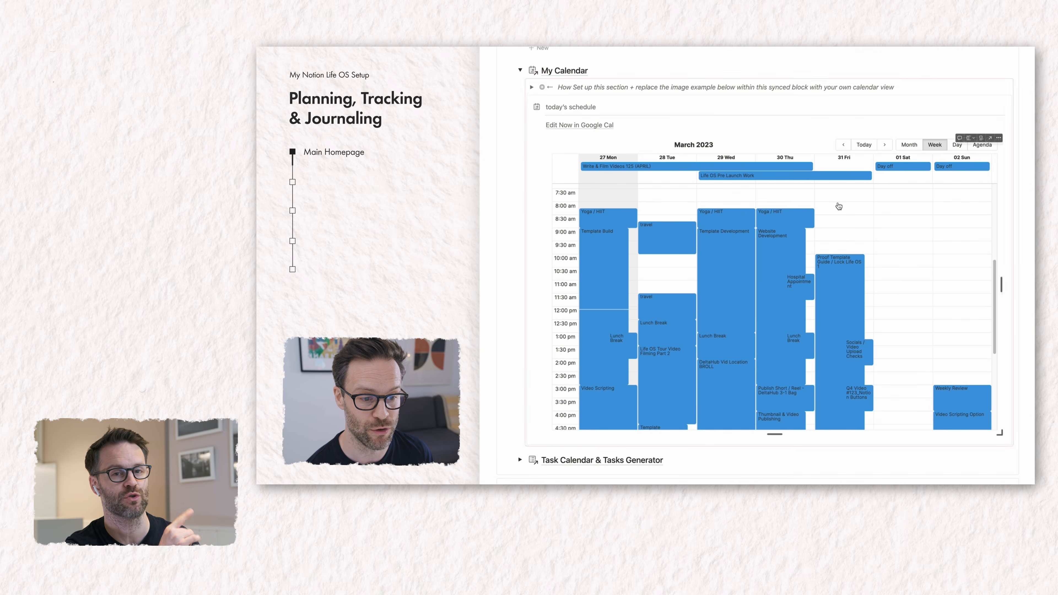